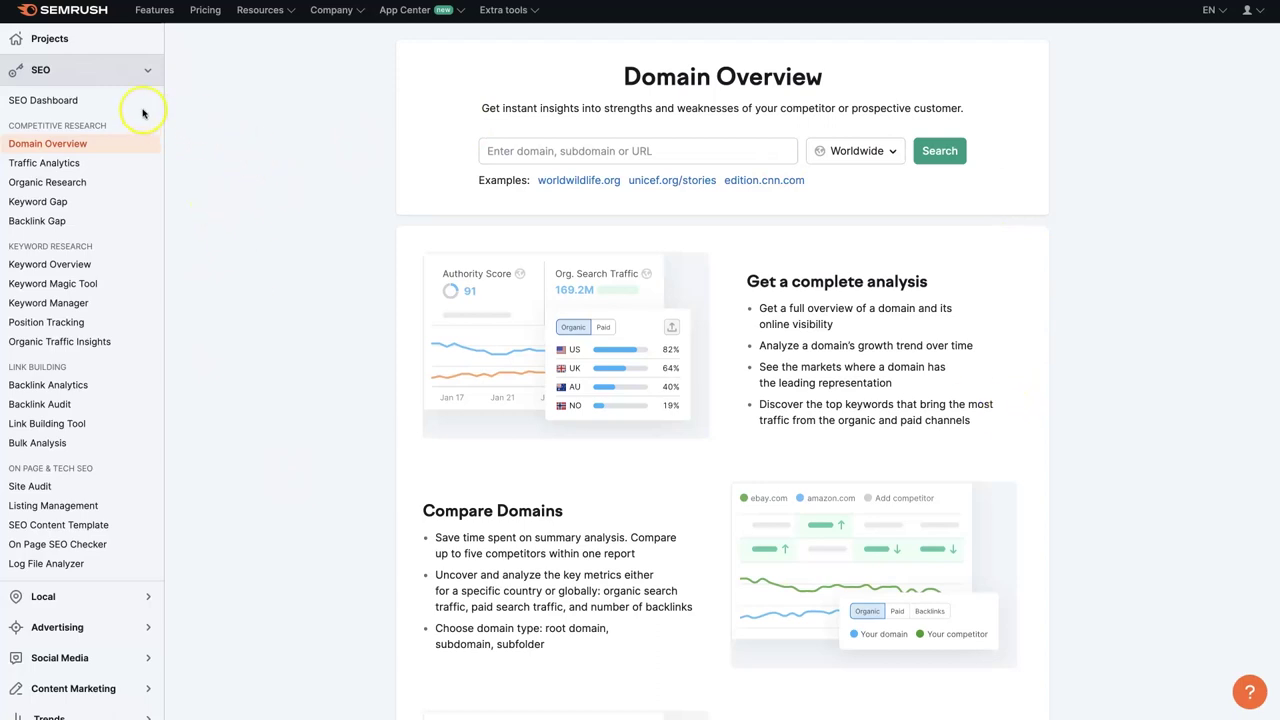
{"action": "left_click", "coordinate": [149, 71]}
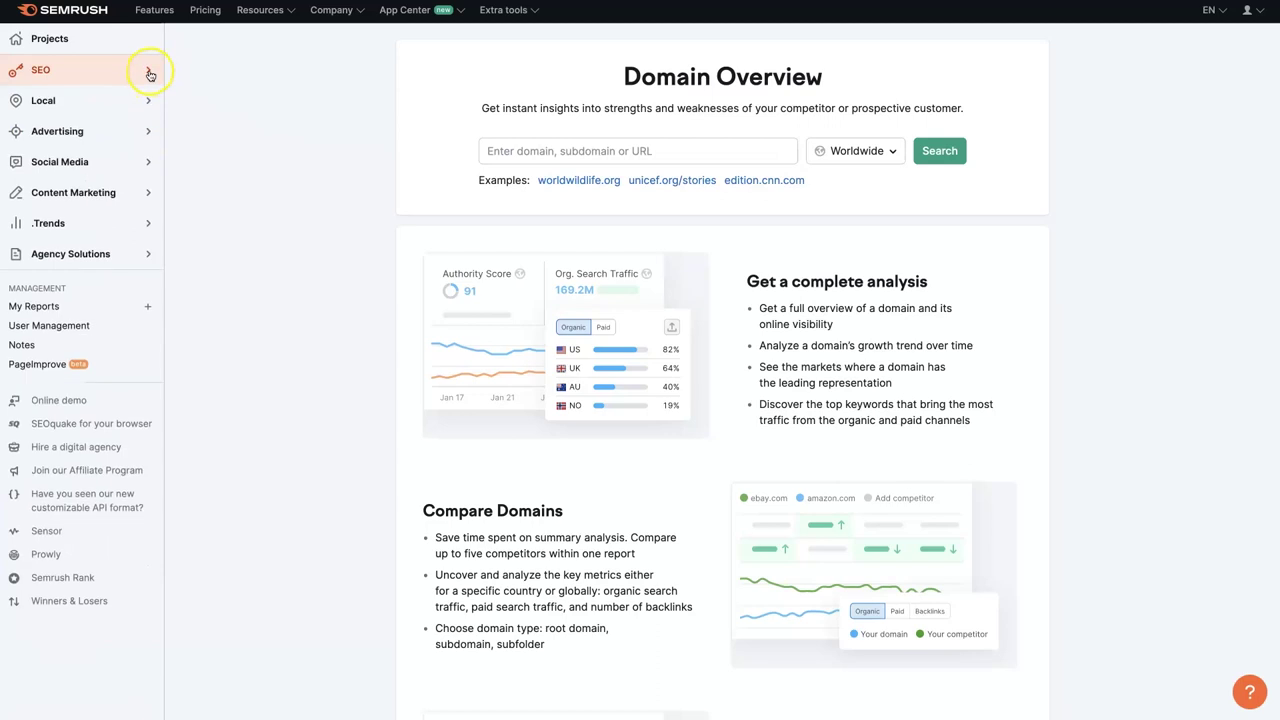
{"action": "left_click", "coordinate": [149, 71]}
{"action": "left_click", "coordinate": [149, 71]}
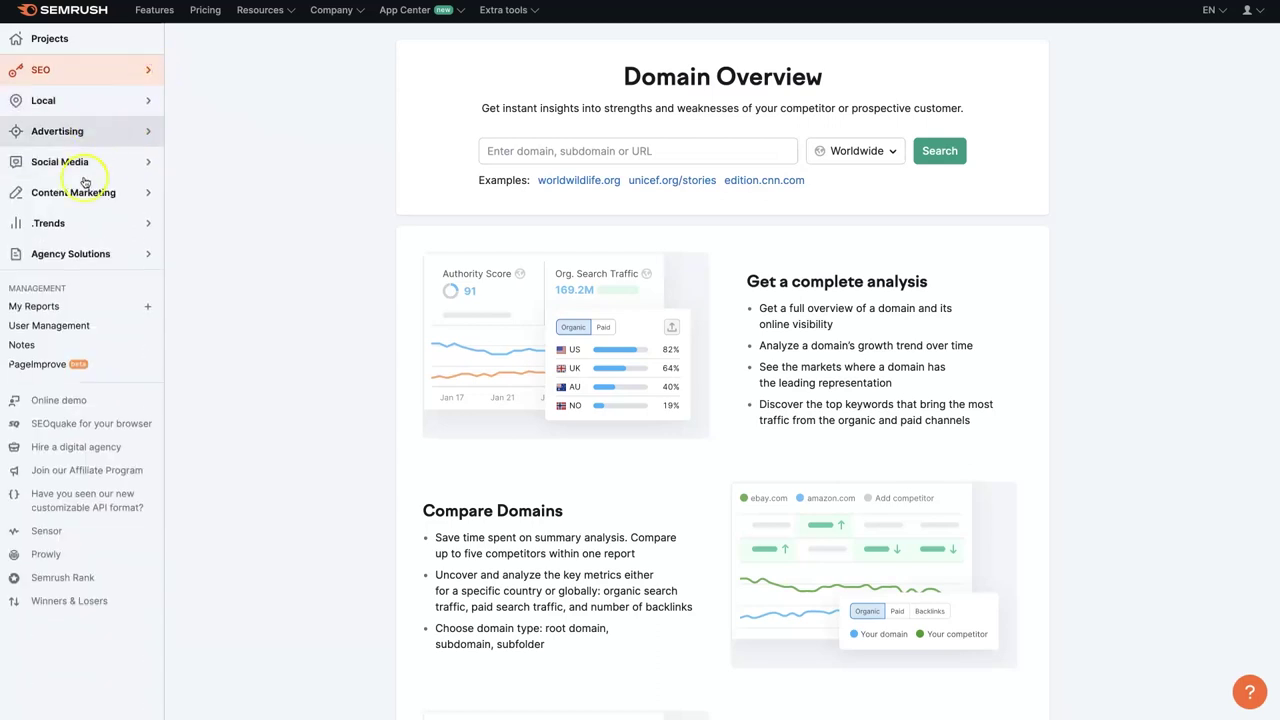
{"action": "left_click", "coordinate": [149, 72]}
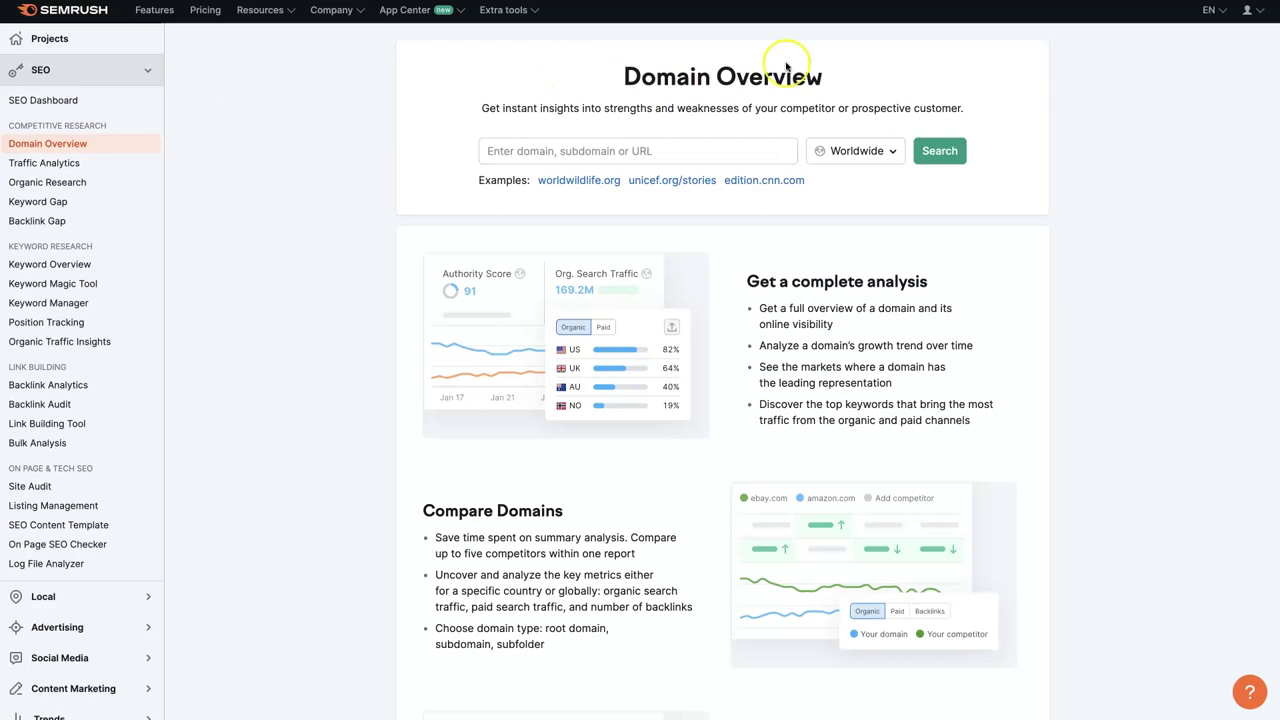
Run a worldwide Domain Overview search for bestbuy.com
{"action": "left_click", "coordinate": [594, 149]}
{"action": "type", "text": "bestbuy.com"}
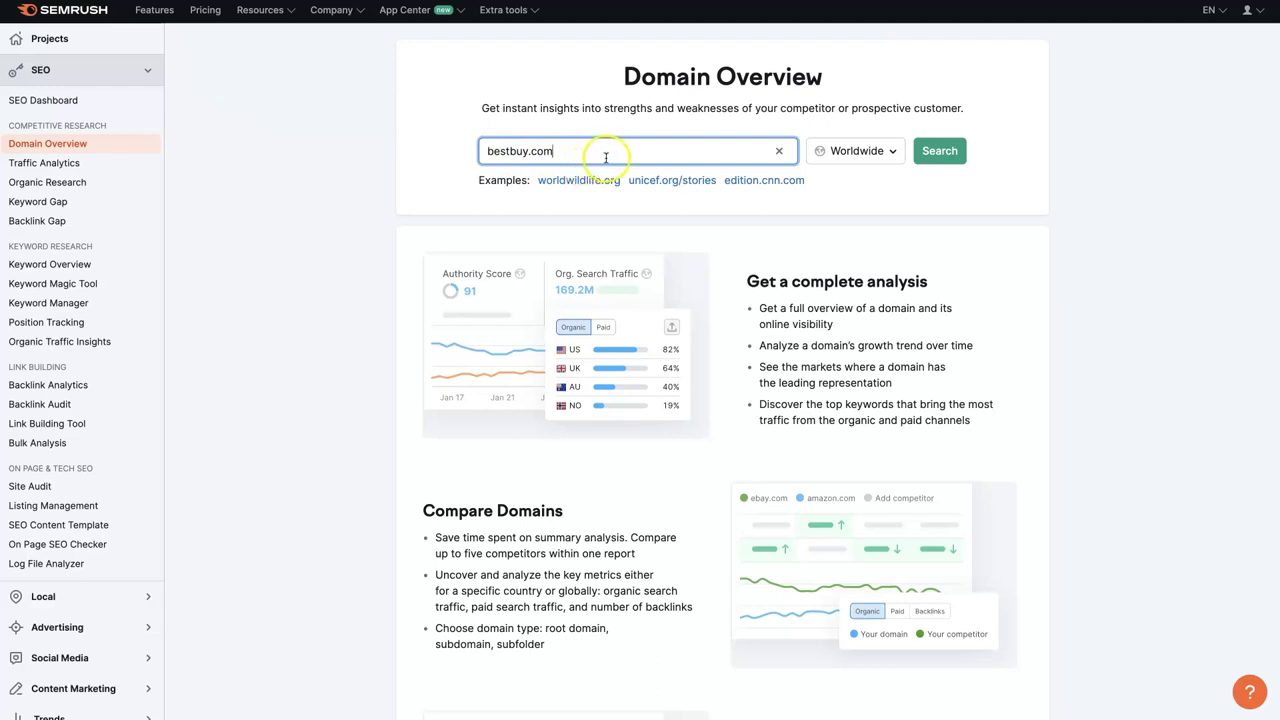
{"action": "left_click", "coordinate": [945, 153]}
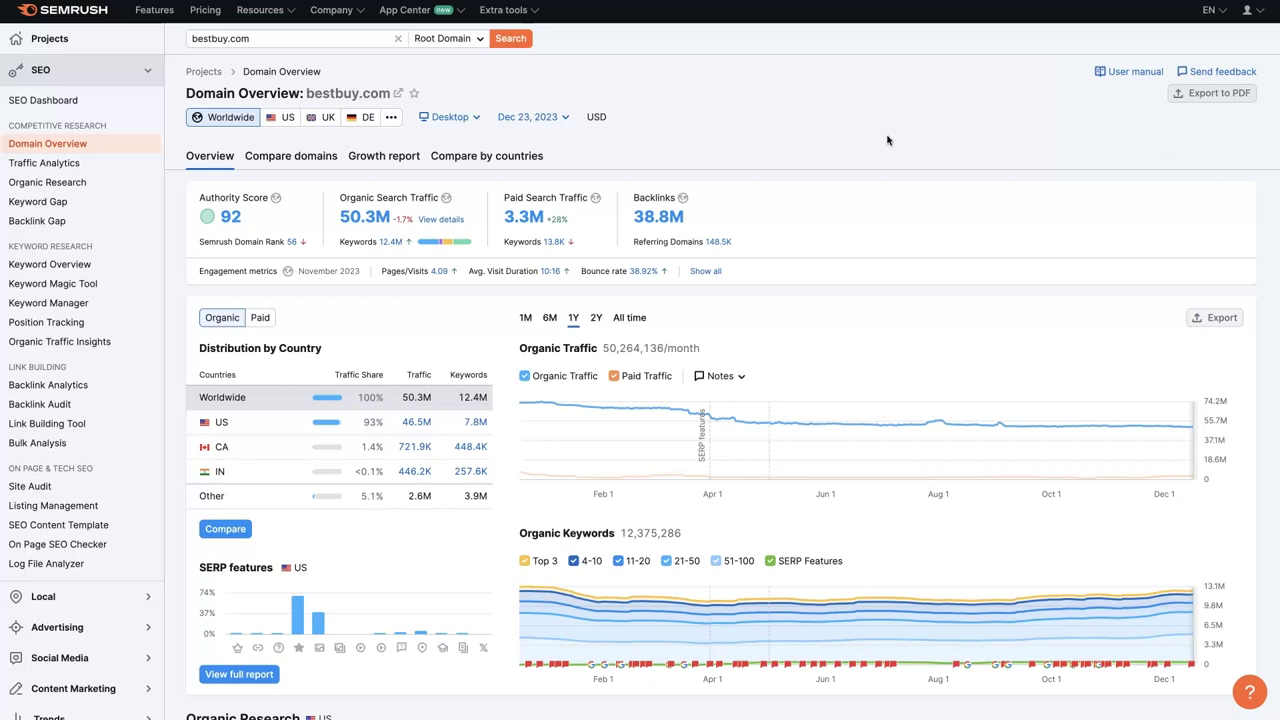
Skim the bestbuy.com overview report and examine its authority score, domain rank and paid search traffic metrics
{"action": "left_click", "coordinate": [841, 143]}
{"action": "scroll", "coordinate": [1014, 386], "scroll_direction": "down", "scroll_amount": 15}
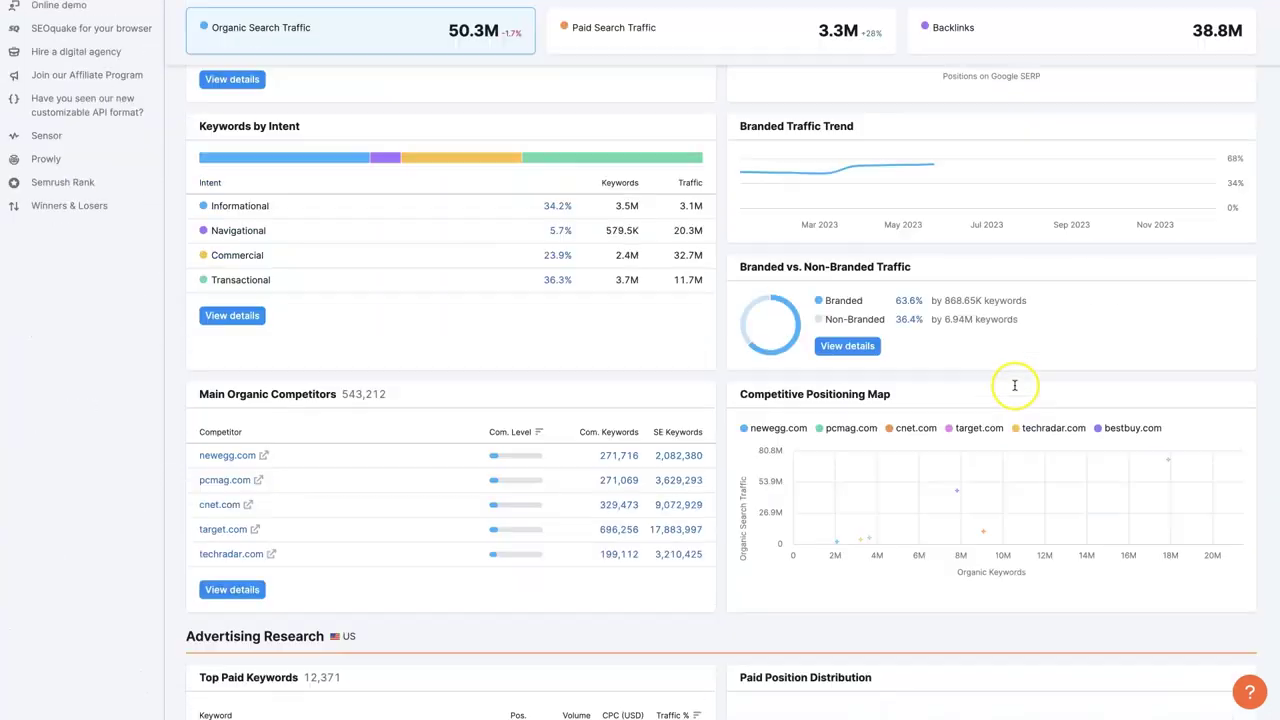
{"action": "scroll", "coordinate": [1014, 385], "scroll_direction": "up", "scroll_amount": 15}
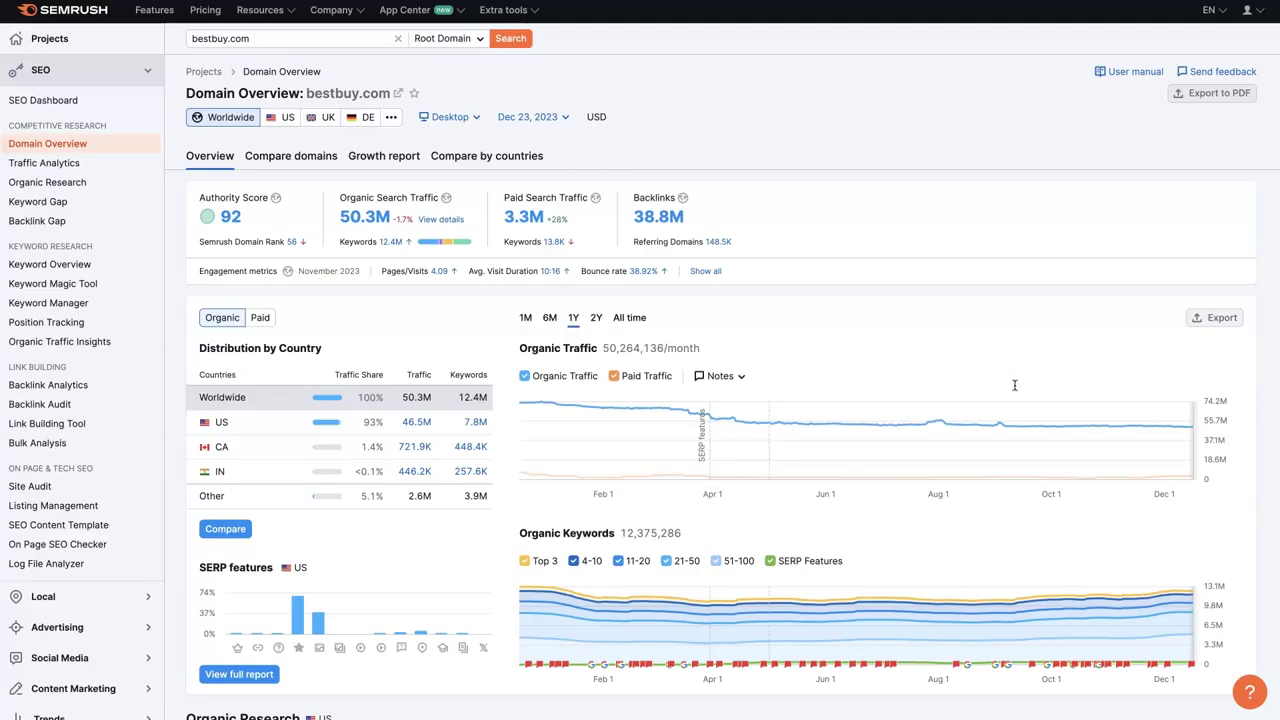
{"action": "left_click", "coordinate": [246, 227]}
{"action": "mouse_move", "coordinate": [222, 271]}
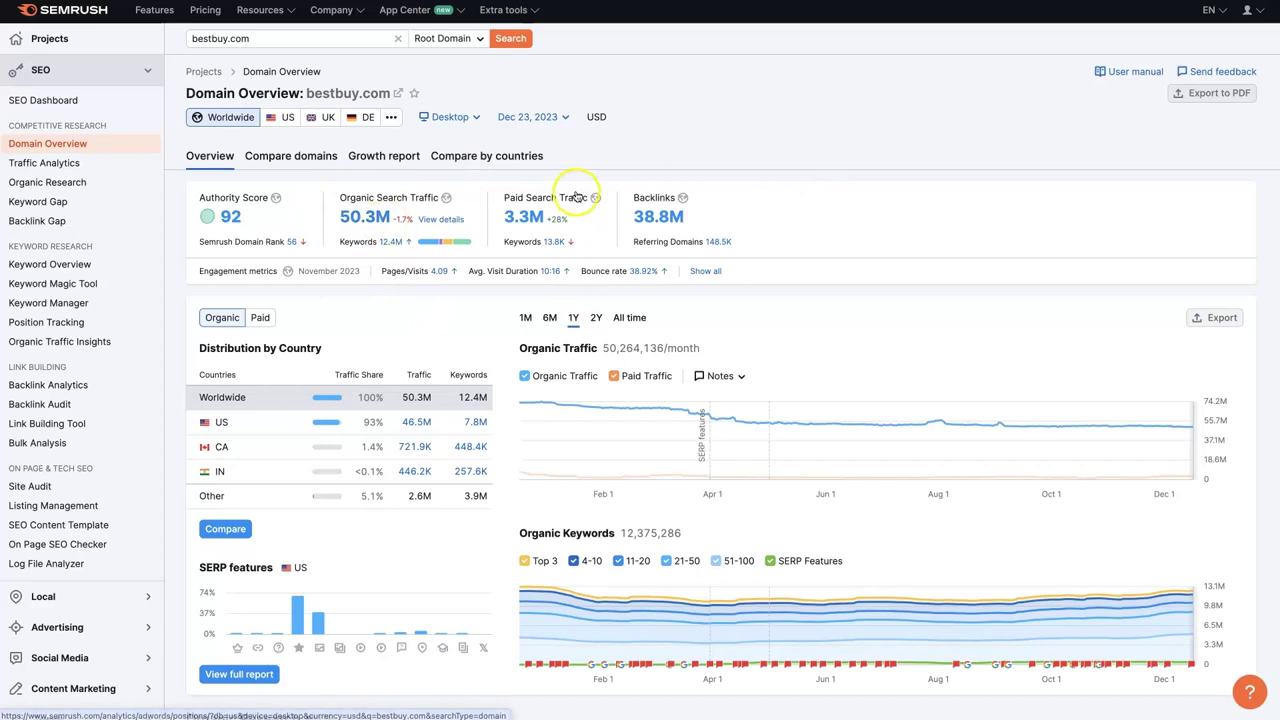
{"action": "mouse_move", "coordinate": [558, 218]}
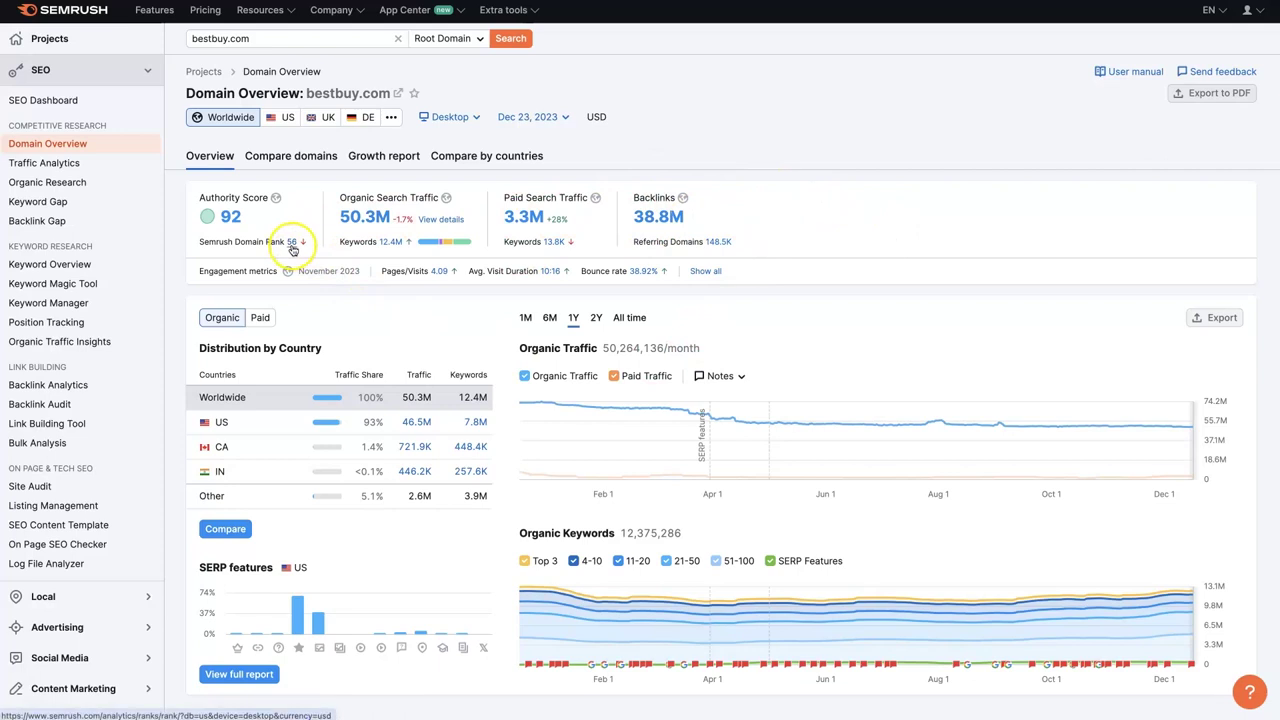
{"action": "mouse_move", "coordinate": [298, 248]}
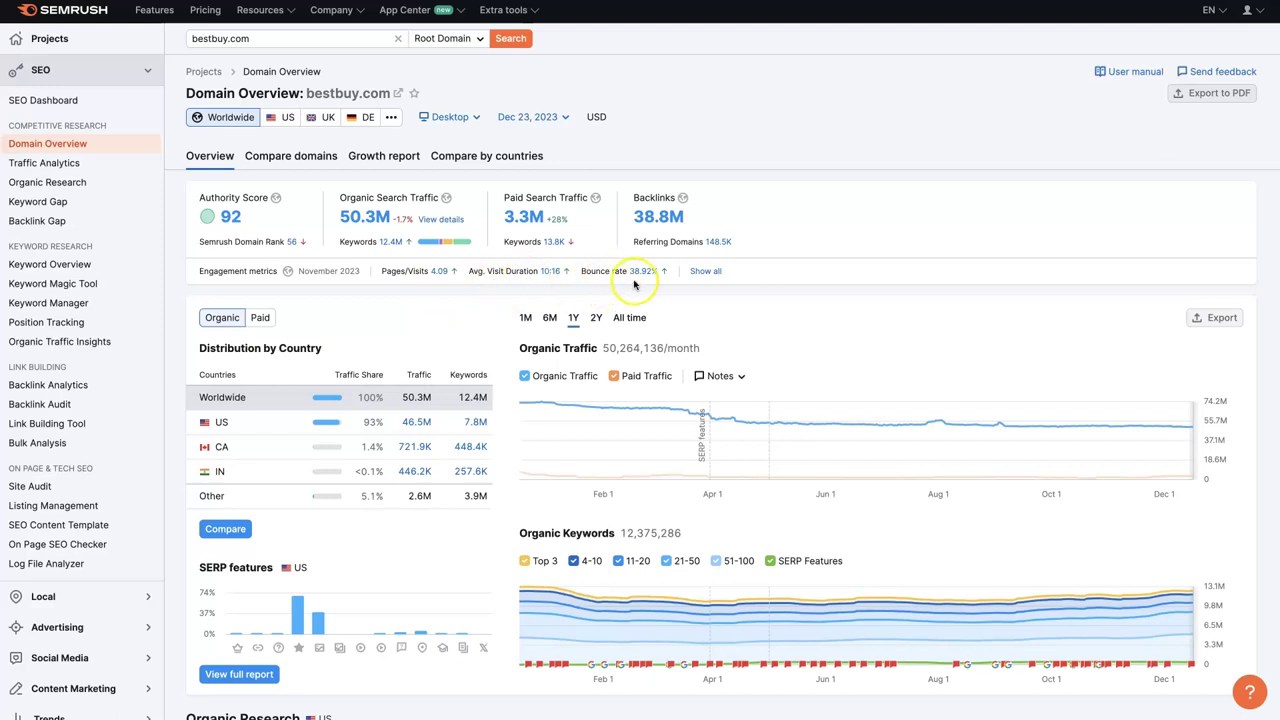
Open the full engagement metrics for bestbuy.com in a separate browser tab and dismiss the Traffic Share tip
{"action": "right_click", "coordinate": [709, 278]}
{"action": "left_click", "coordinate": [717, 280]}
{"action": "key", "text": "ctrl+Tab"}
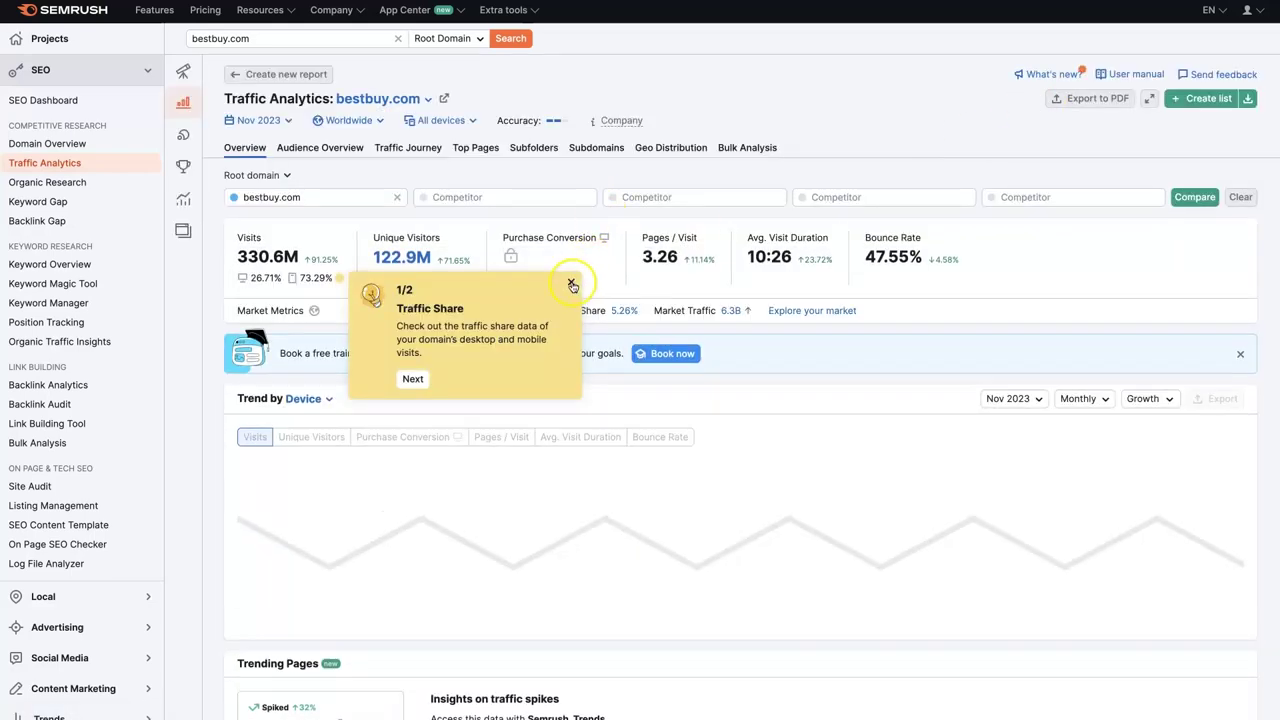
{"action": "left_click", "coordinate": [571, 282]}
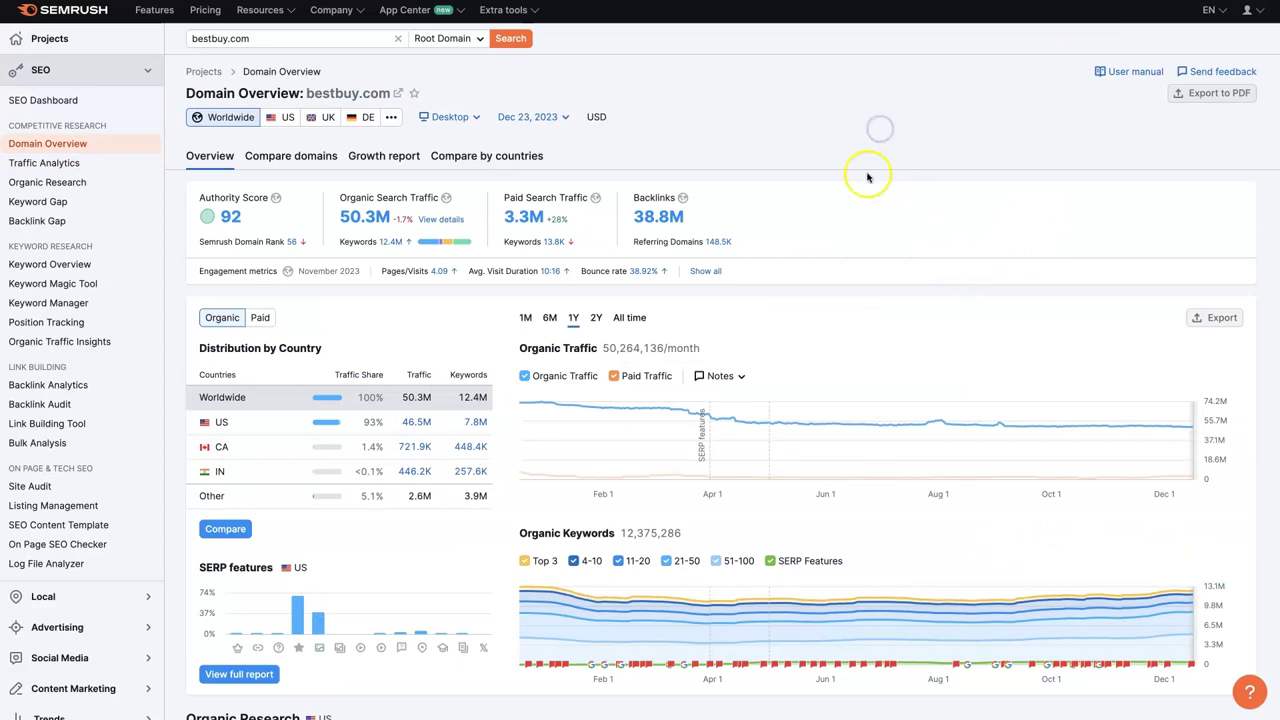
Return to the bestbuy.com Domain Overview report and check which device options it offers
{"action": "scroll", "coordinate": [855, 205], "scroll_direction": "down", "scroll_amount": 1}
{"action": "scroll", "coordinate": [845, 236], "scroll_direction": "up", "scroll_amount": 1}
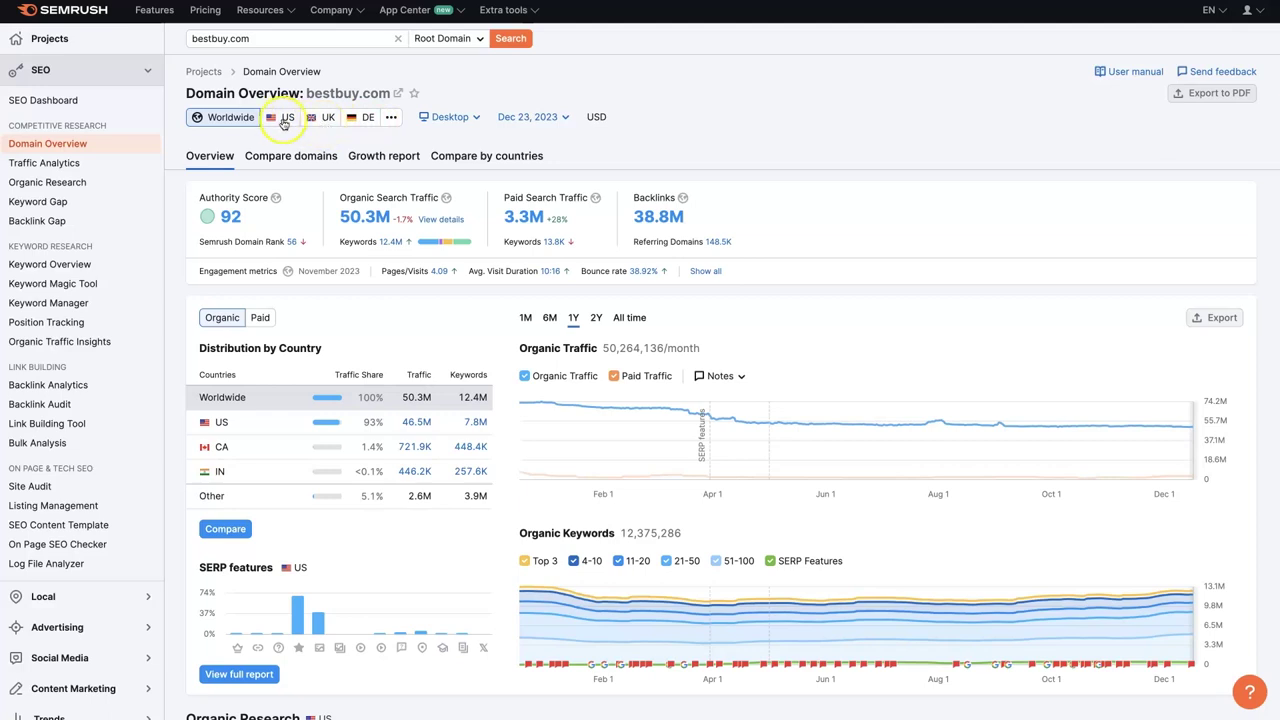
{"action": "left_click", "coordinate": [474, 117]}
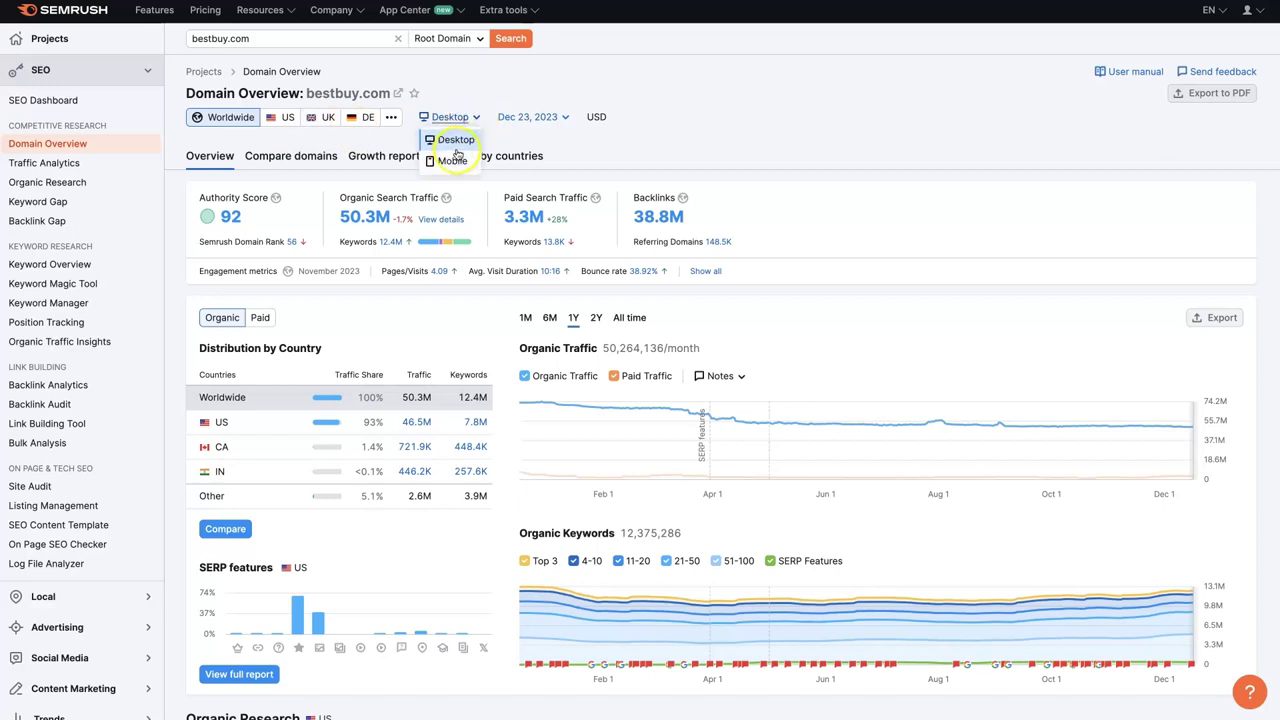
{"action": "left_click", "coordinate": [767, 148]}
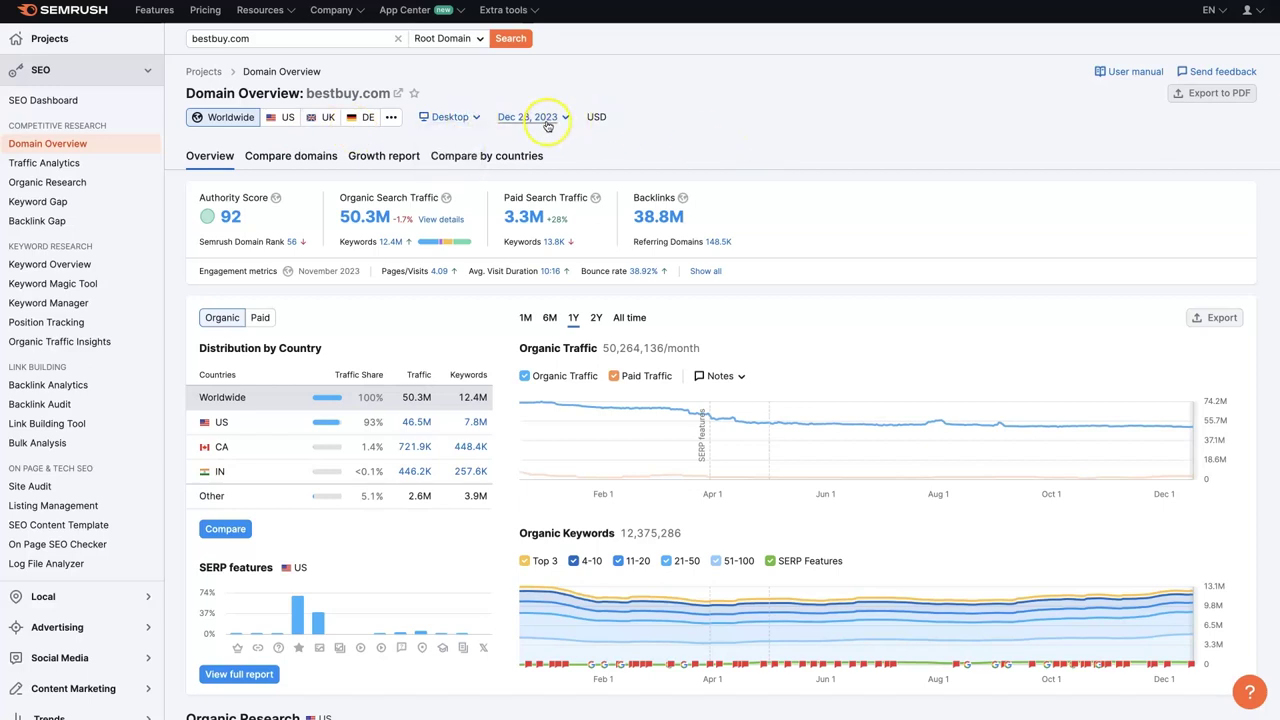
{"action": "left_click", "coordinate": [837, 140]}
Examine the distribution by country, the organic traffic and keyword trends, and the top organic keywords
{"action": "scroll", "coordinate": [1267, 292], "scroll_direction": "down", "scroll_amount": 2}
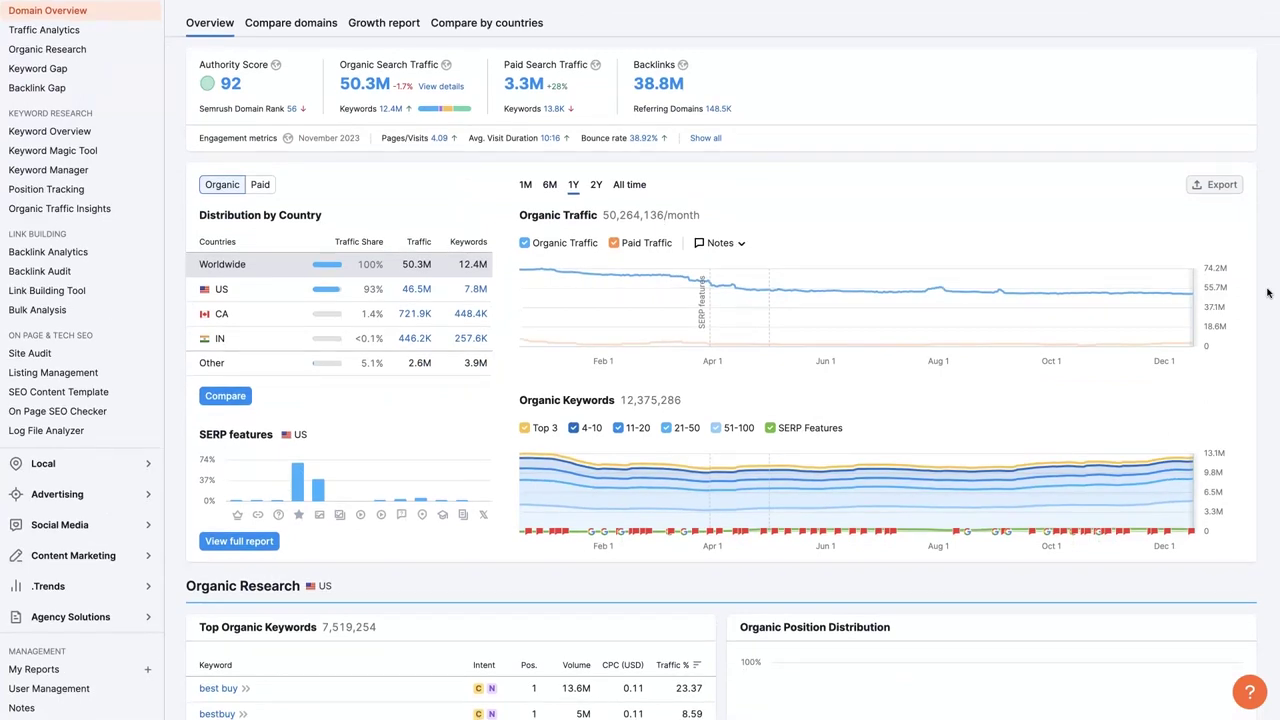
{"action": "scroll", "coordinate": [1267, 292], "scroll_direction": "down", "scroll_amount": 1}
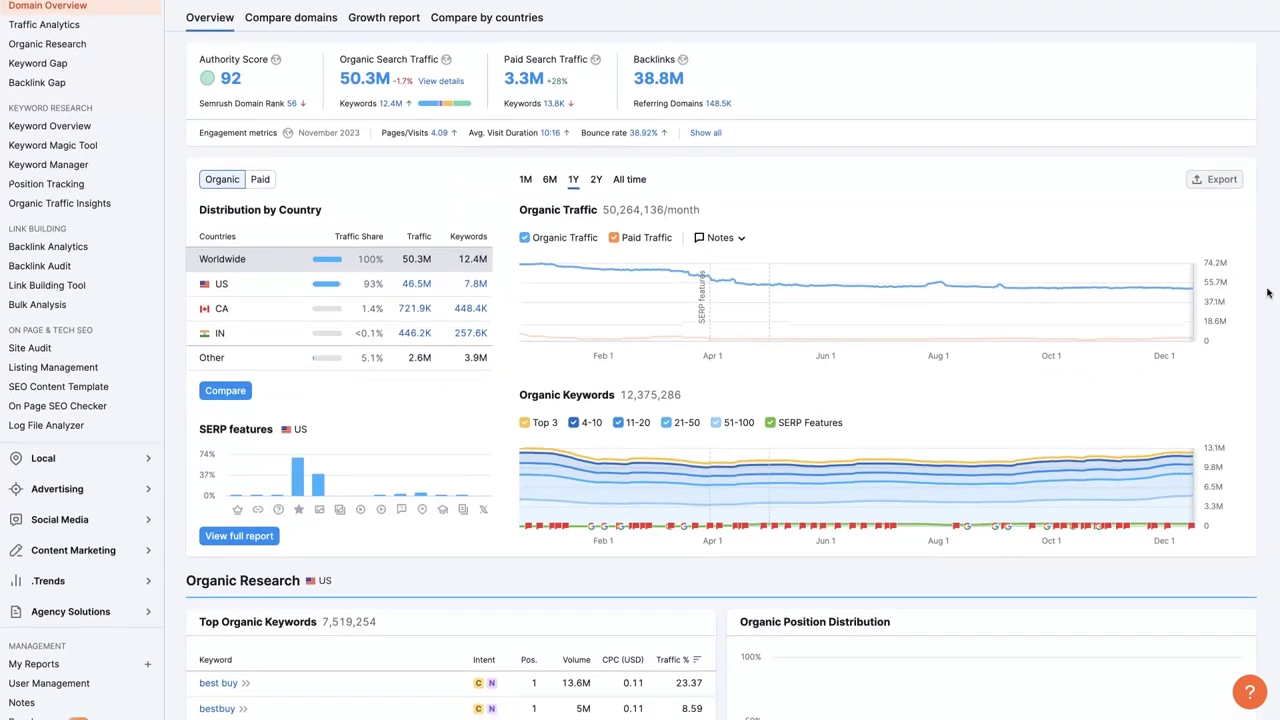
{"action": "scroll", "coordinate": [1267, 292], "scroll_direction": "down", "scroll_amount": 1}
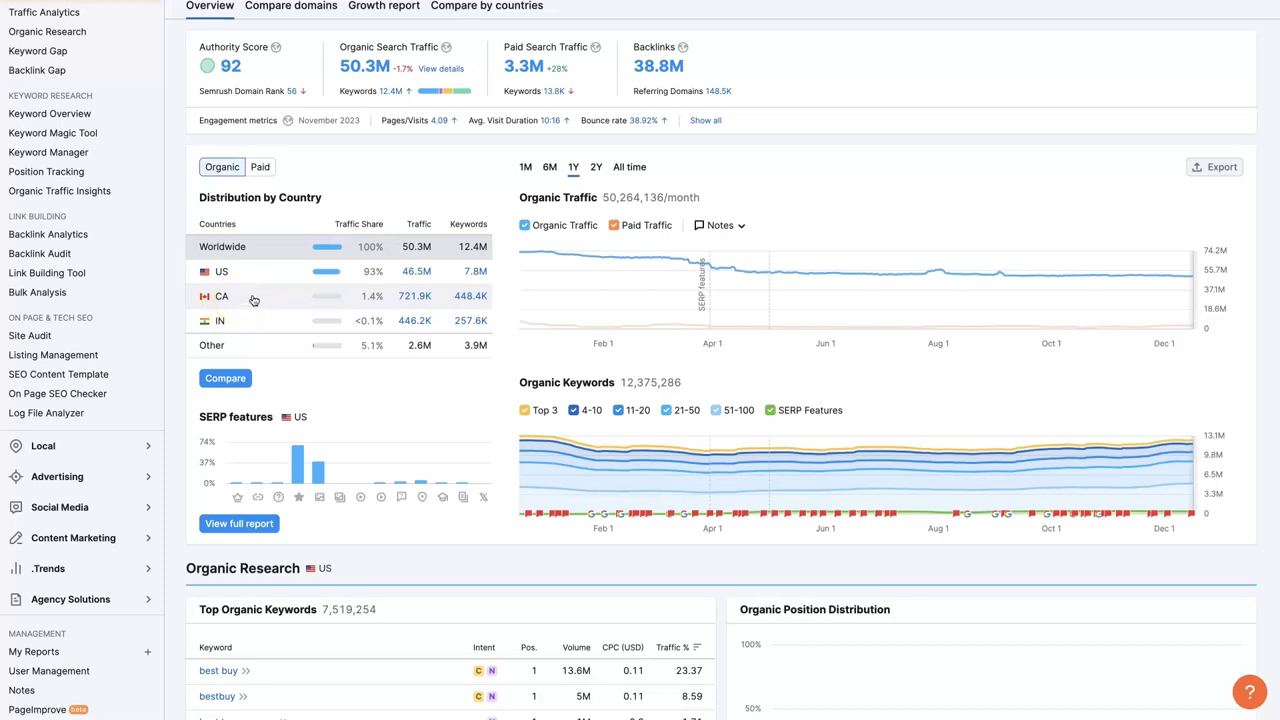
{"action": "mouse_move", "coordinate": [334, 300]}
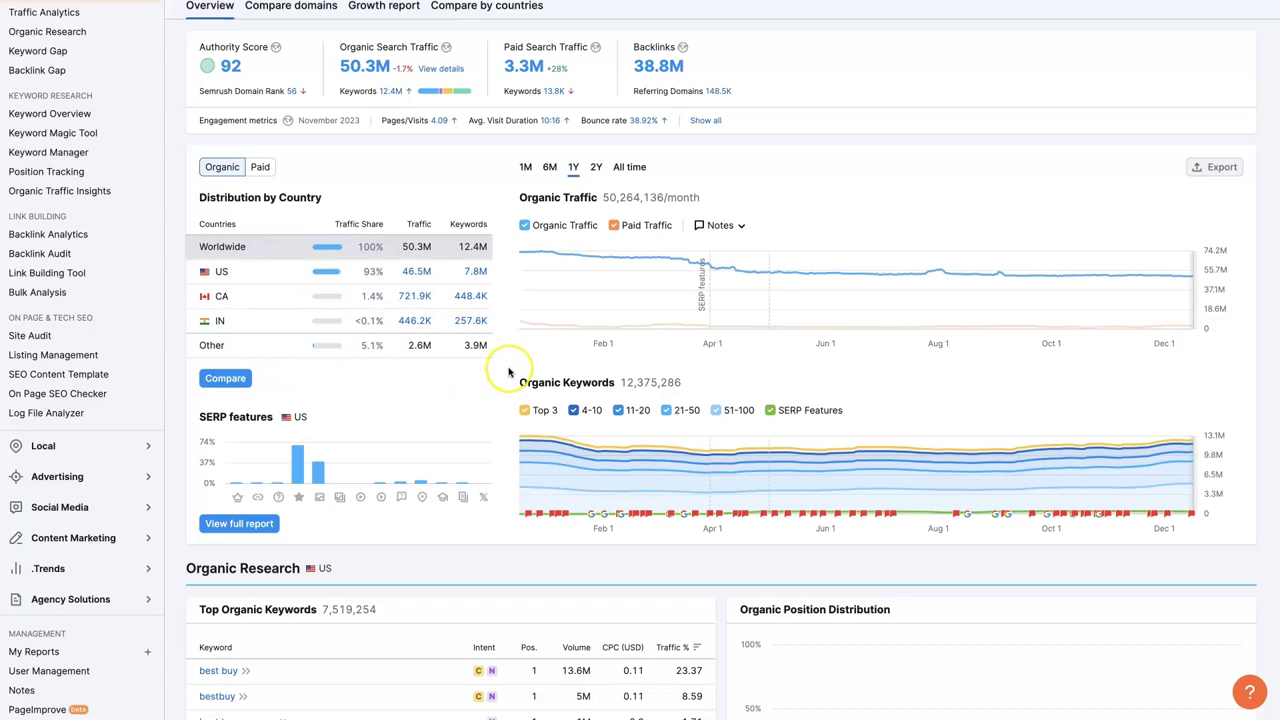
{"action": "scroll", "coordinate": [508, 372], "scroll_direction": "down", "scroll_amount": 1}
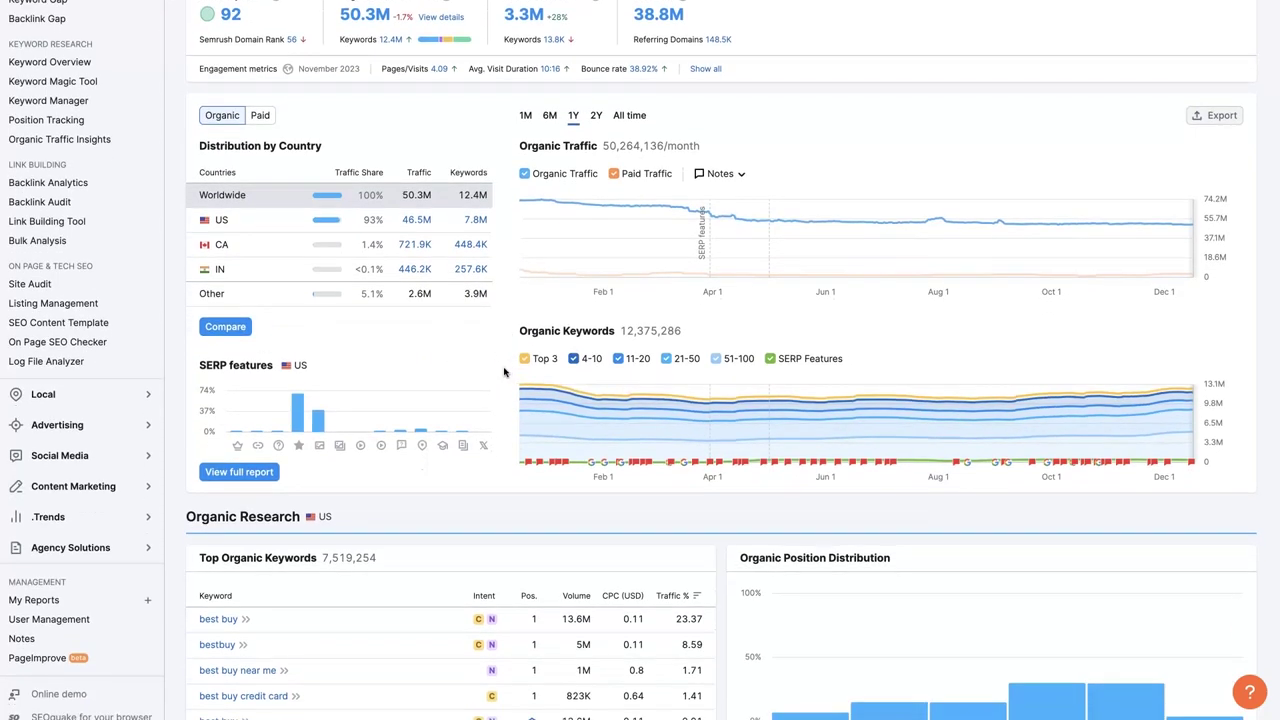
{"action": "scroll", "coordinate": [504, 372], "scroll_direction": "down", "scroll_amount": 2}
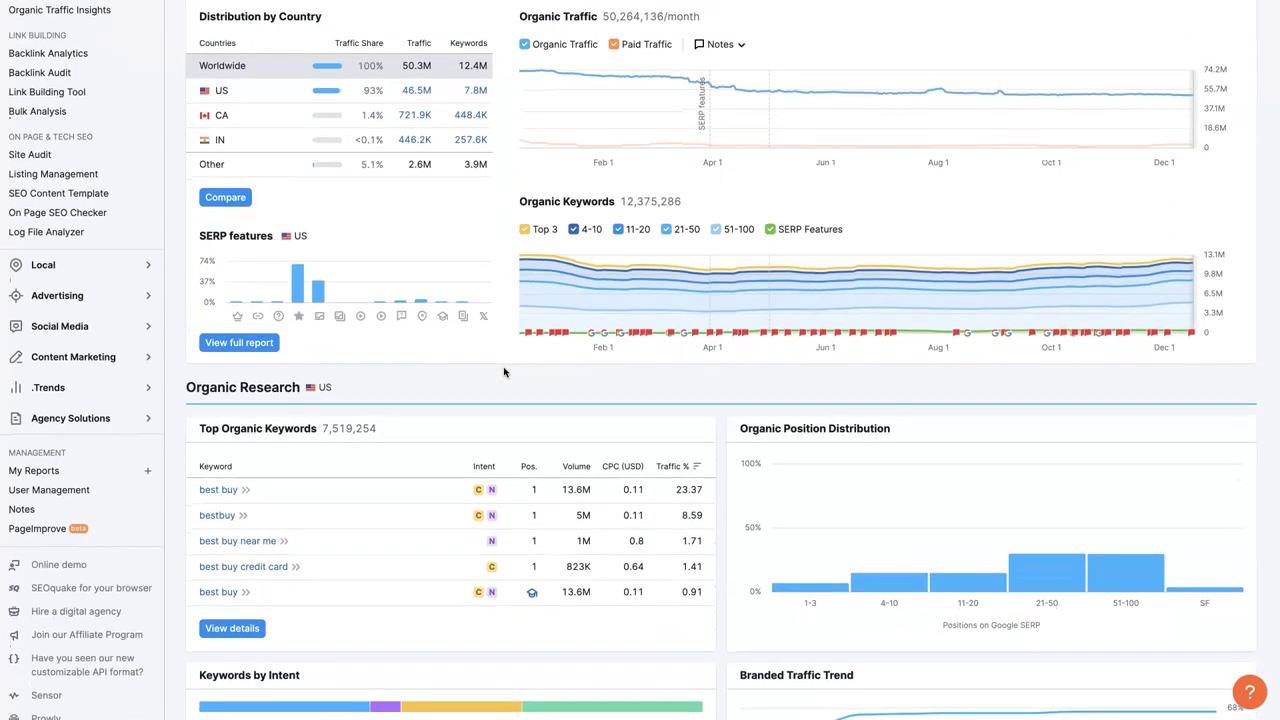
Read the Google update note for Oct 5, 2023 on the Organic Keywords chart and close it
{"action": "scroll", "coordinate": [504, 372], "scroll_direction": "up", "scroll_amount": 1}
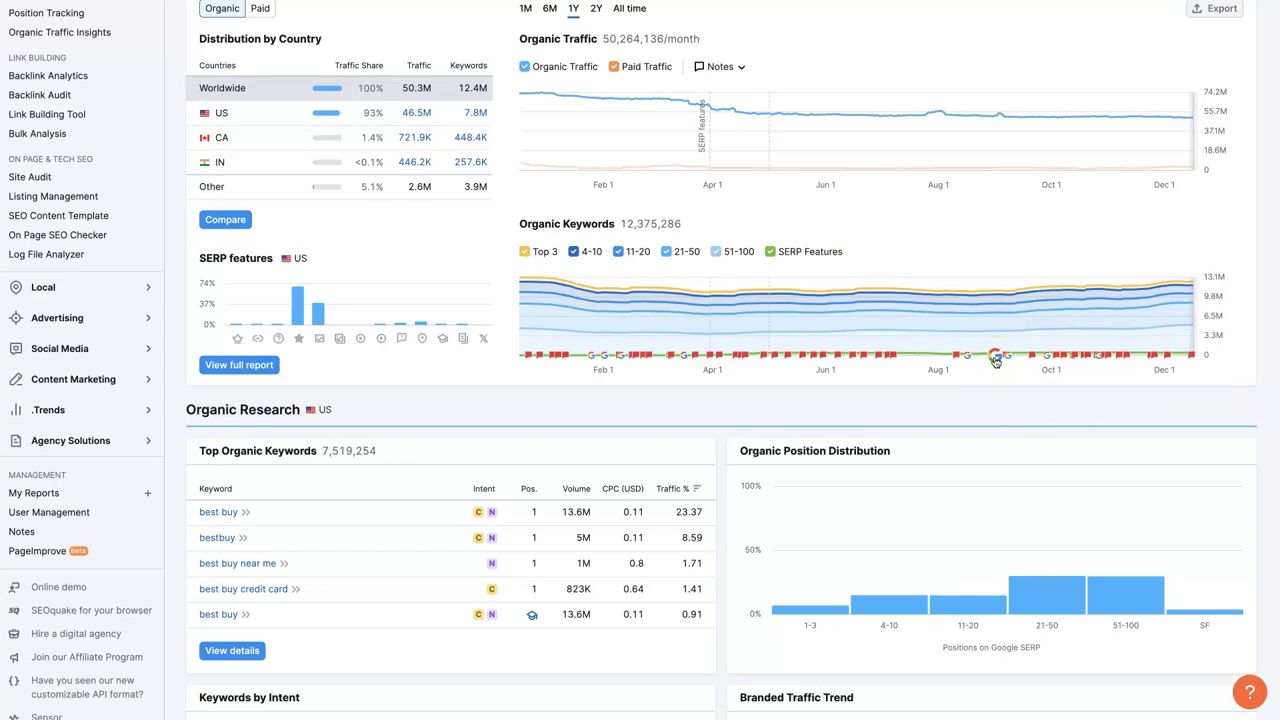
{"action": "mouse_move", "coordinate": [886, 357]}
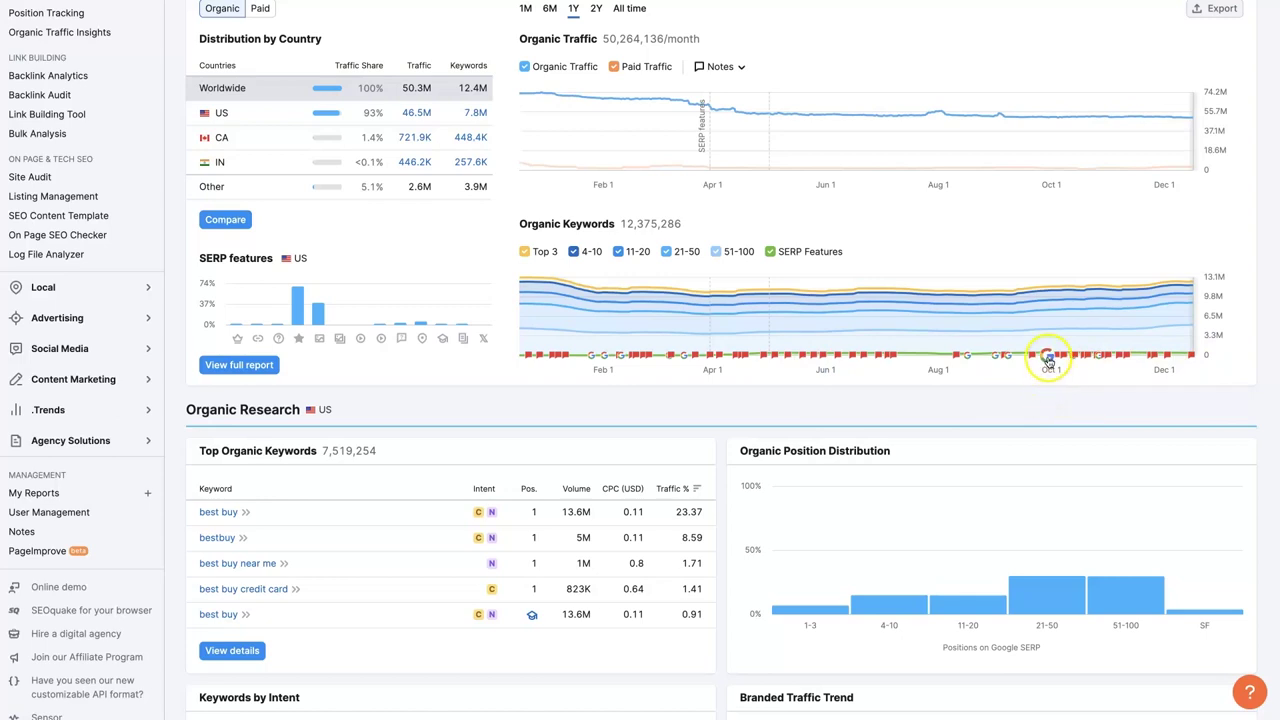
{"action": "left_click", "coordinate": [1047, 358]}
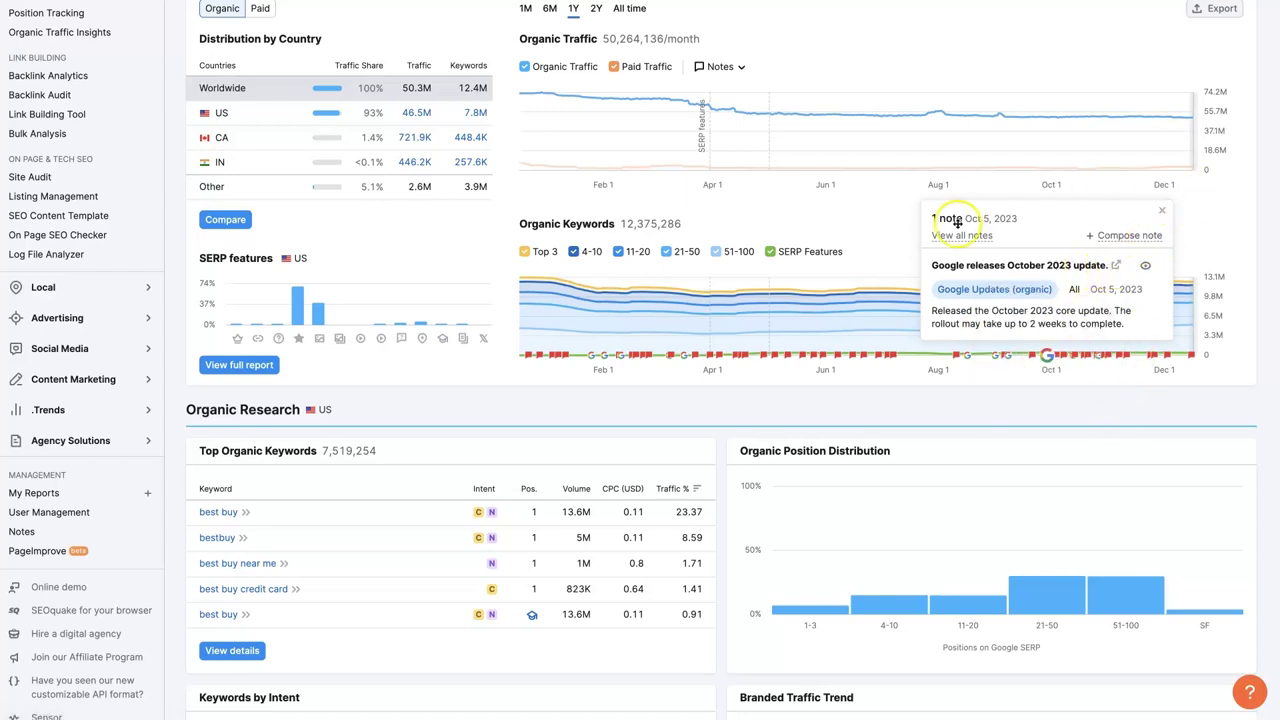
{"action": "left_click", "coordinate": [1161, 211]}
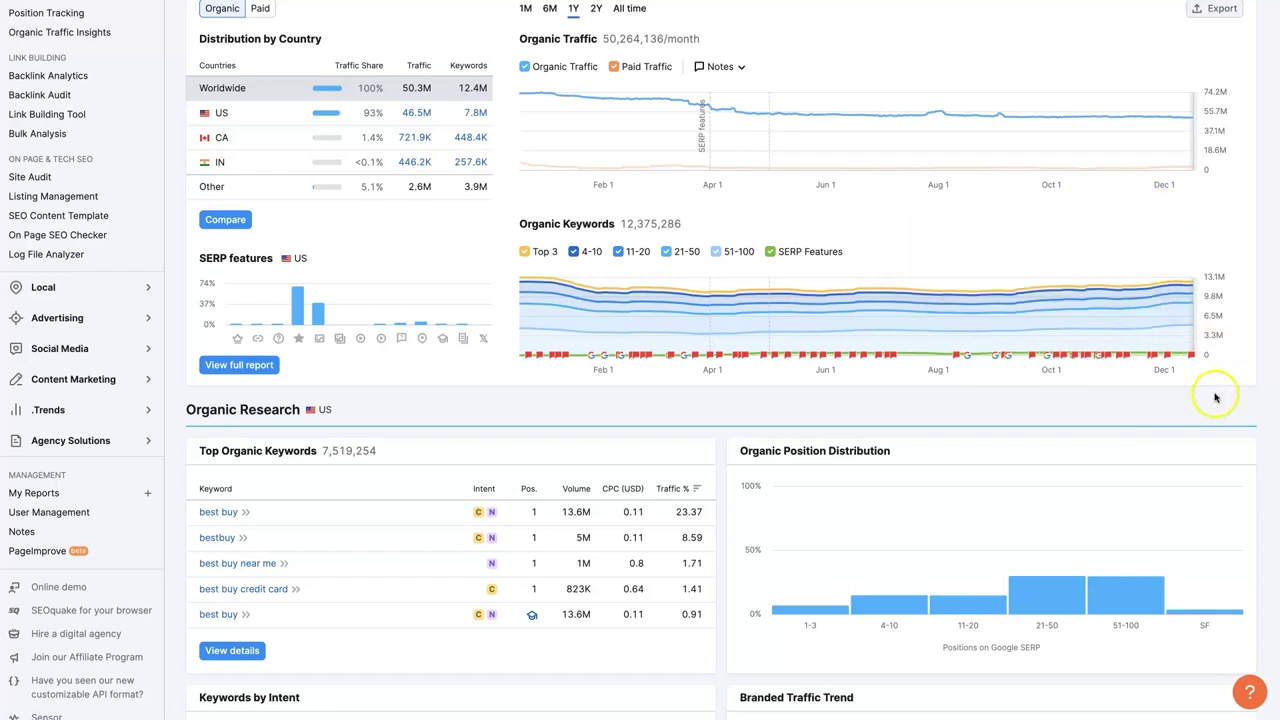
Inspect the keyword counts by ranking position for September 25, 2023 on the Organic Keywords chart
{"action": "mouse_move", "coordinate": [1020, 286]}
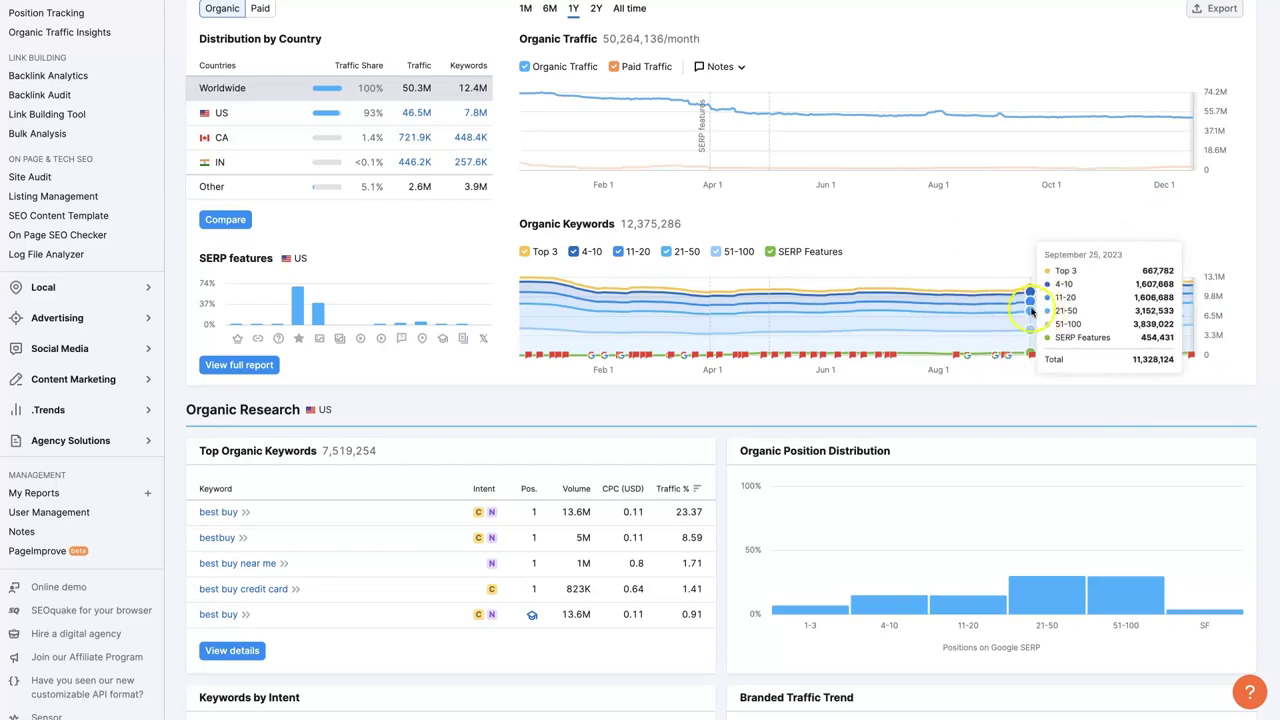
{"action": "mouse_move", "coordinate": [1193, 505]}
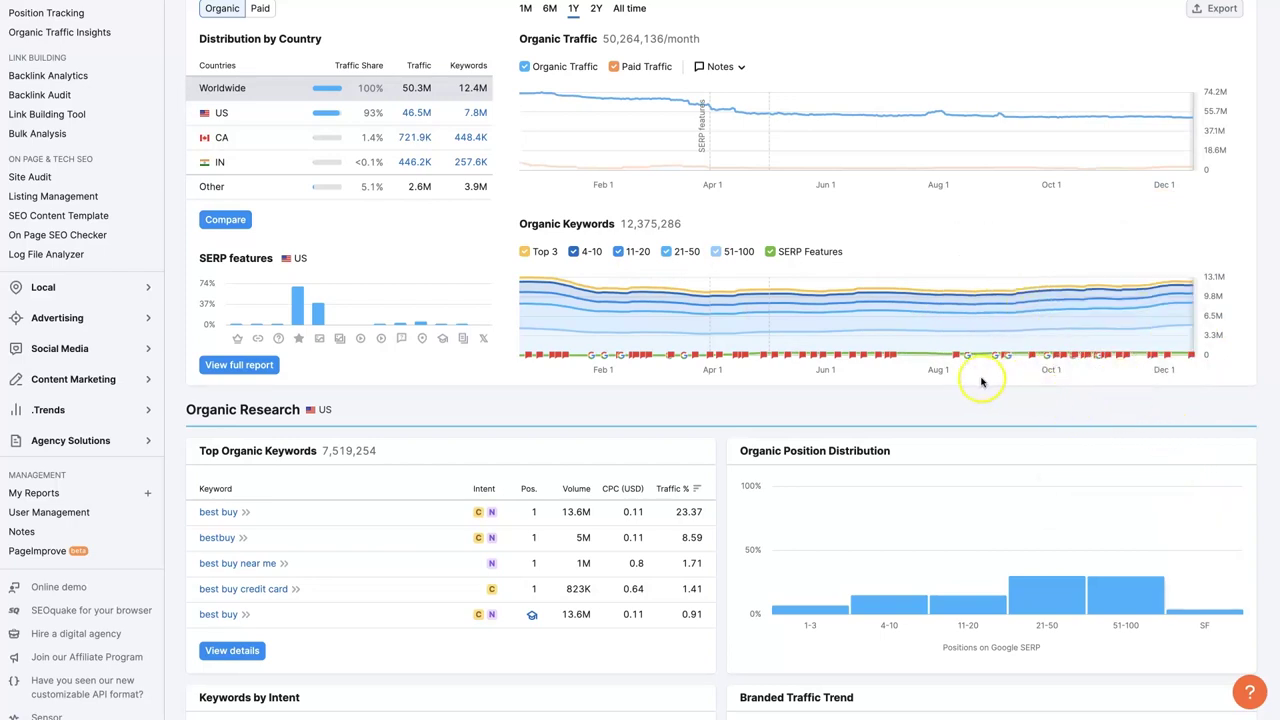
{"action": "mouse_move", "coordinate": [895, 320]}
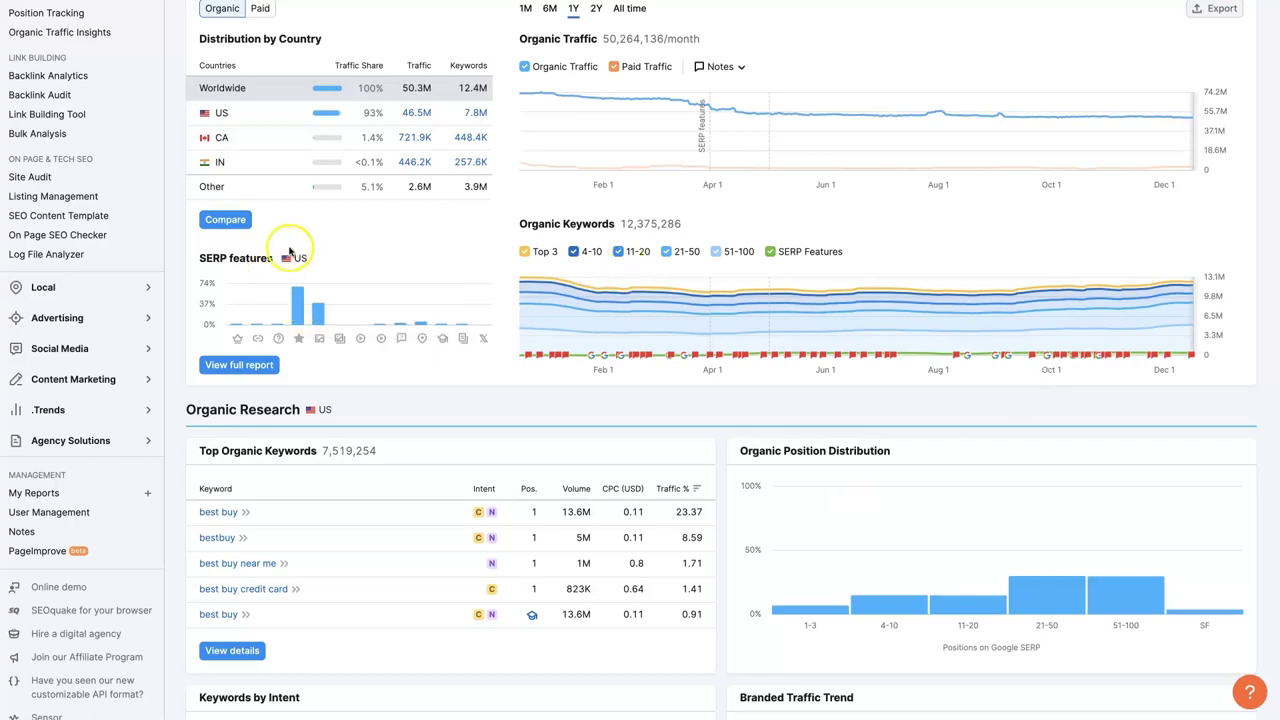
Inspect the US SERP features chart, checking the featured snippet, sitelinks, FAQ and image shares for bestbuy.com
{"action": "mouse_move", "coordinate": [425, 273]}
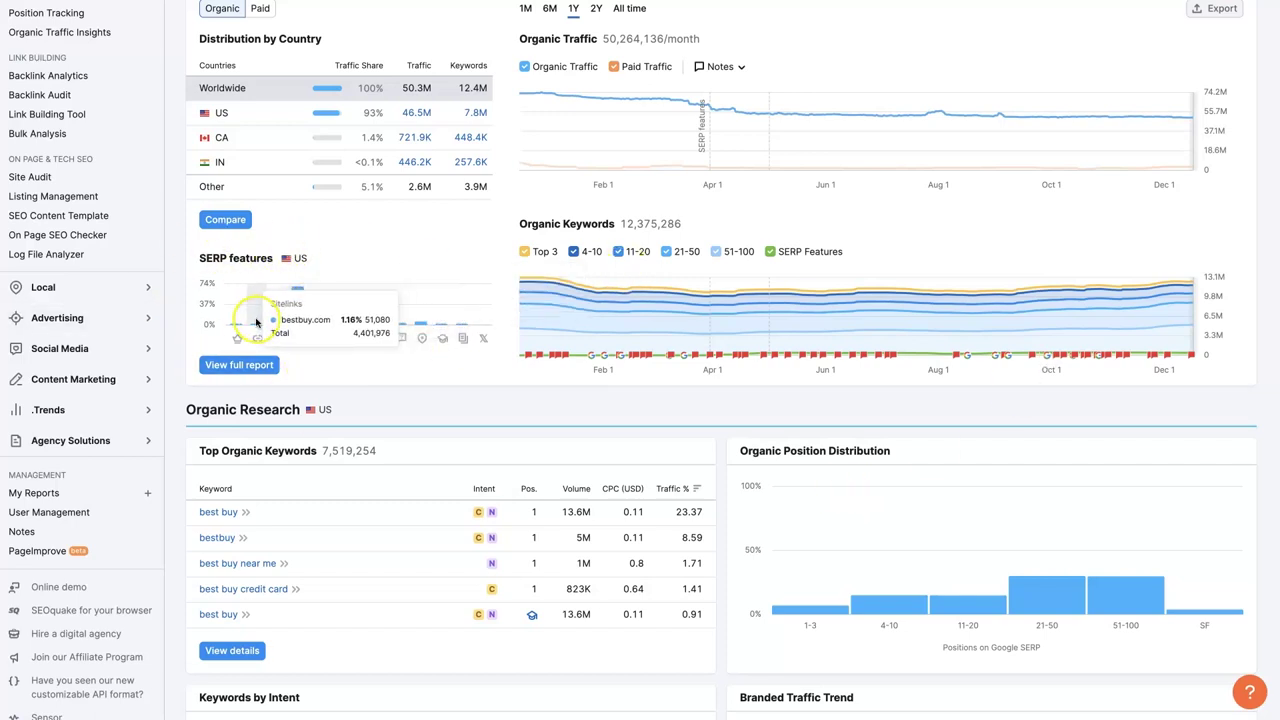
{"action": "mouse_move", "coordinate": [238, 322]}
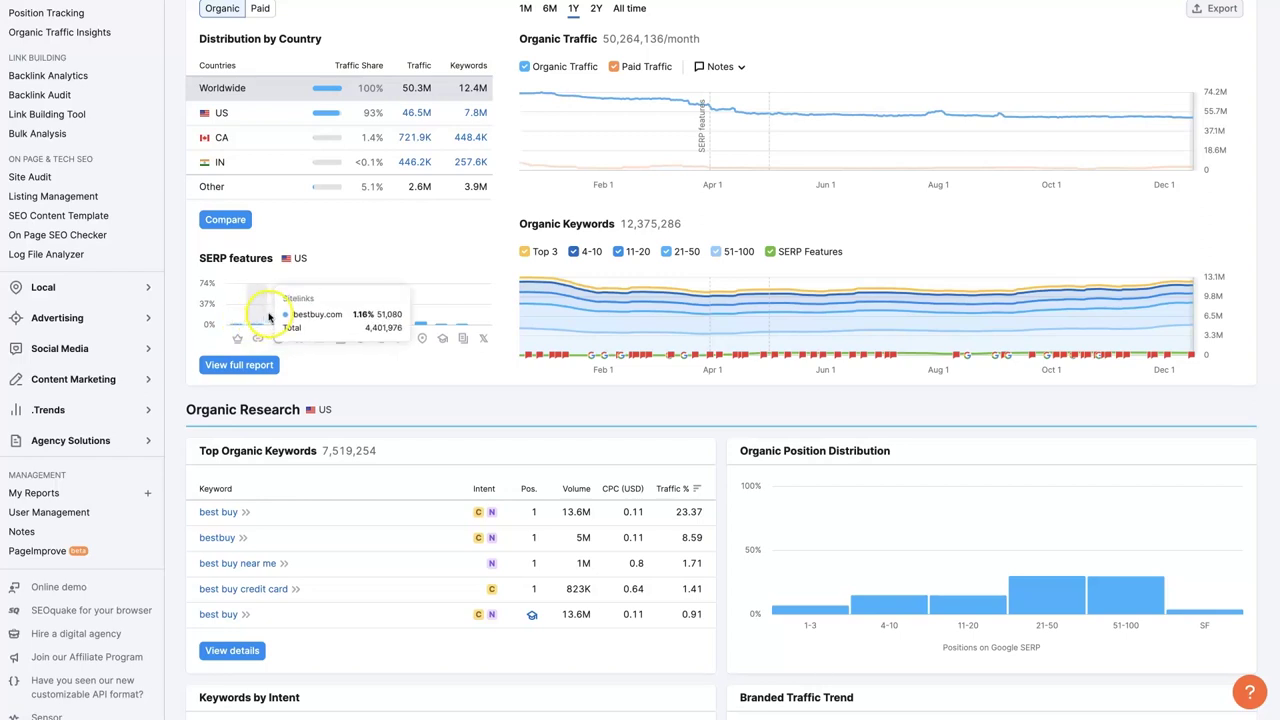
{"action": "left_click", "coordinate": [241, 317]}
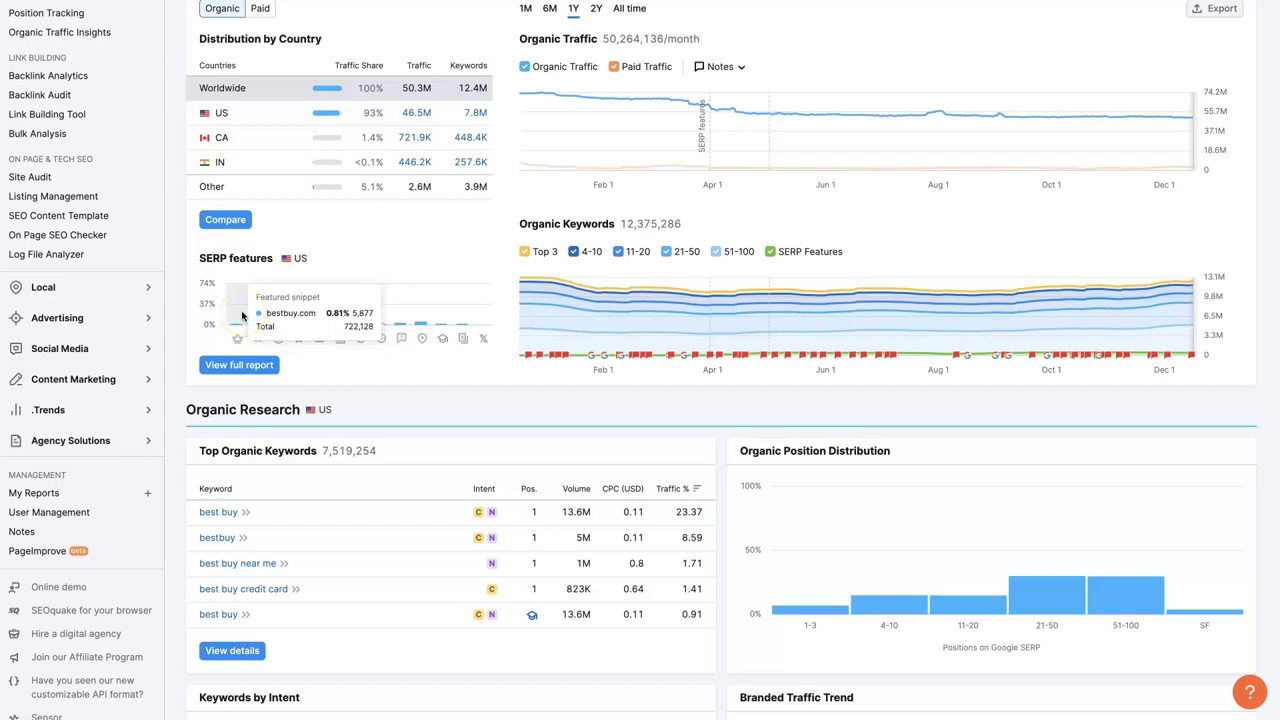
{"action": "left_click", "coordinate": [253, 313]}
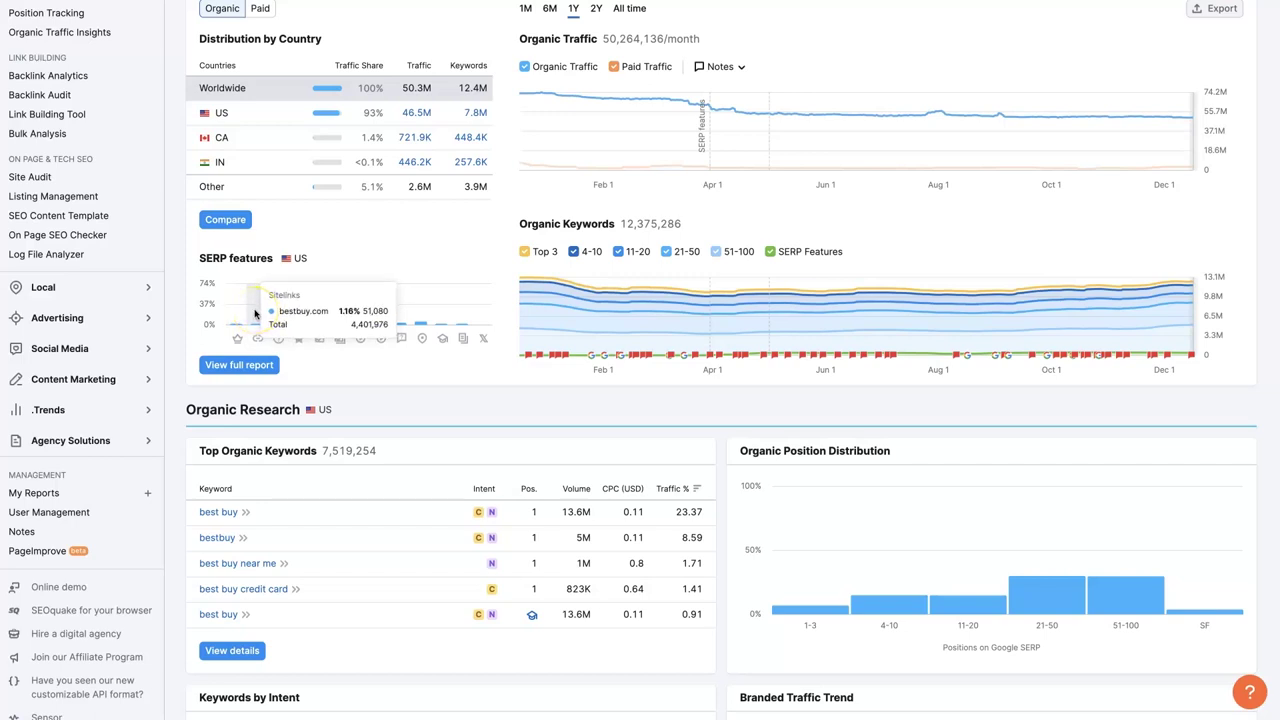
{"action": "left_click", "coordinate": [285, 317]}
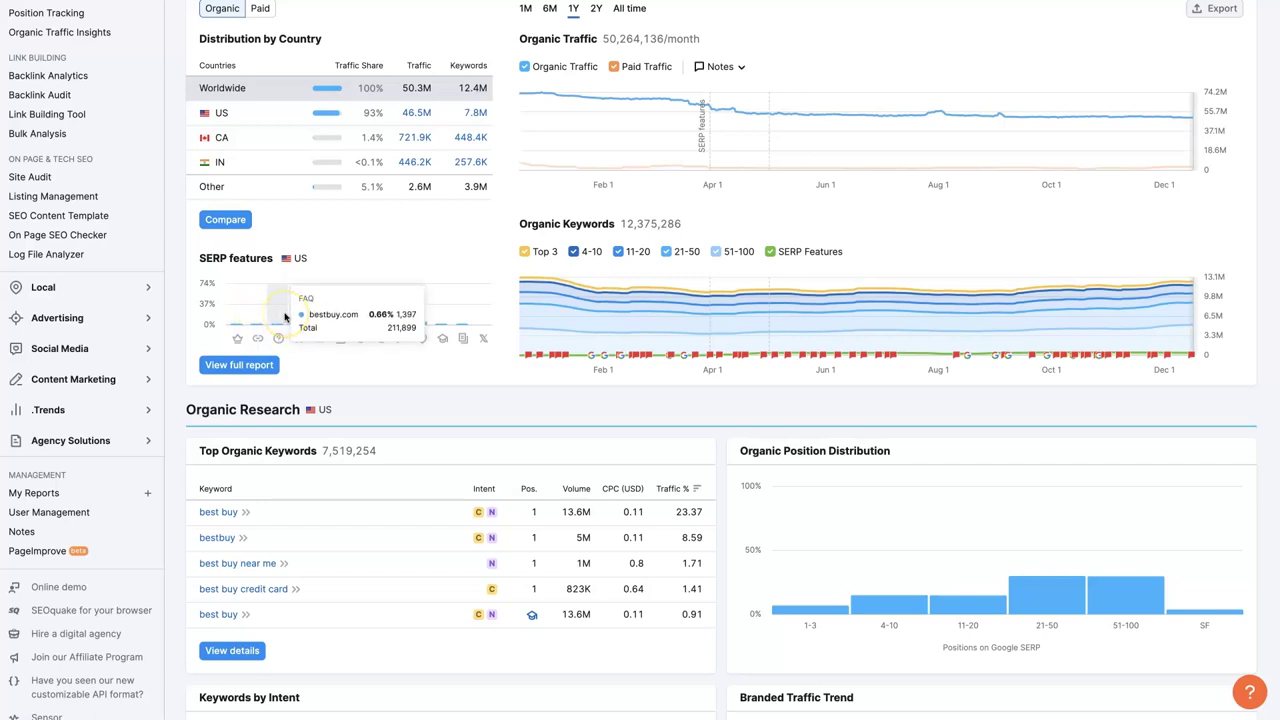
{"action": "left_click", "coordinate": [298, 313]}
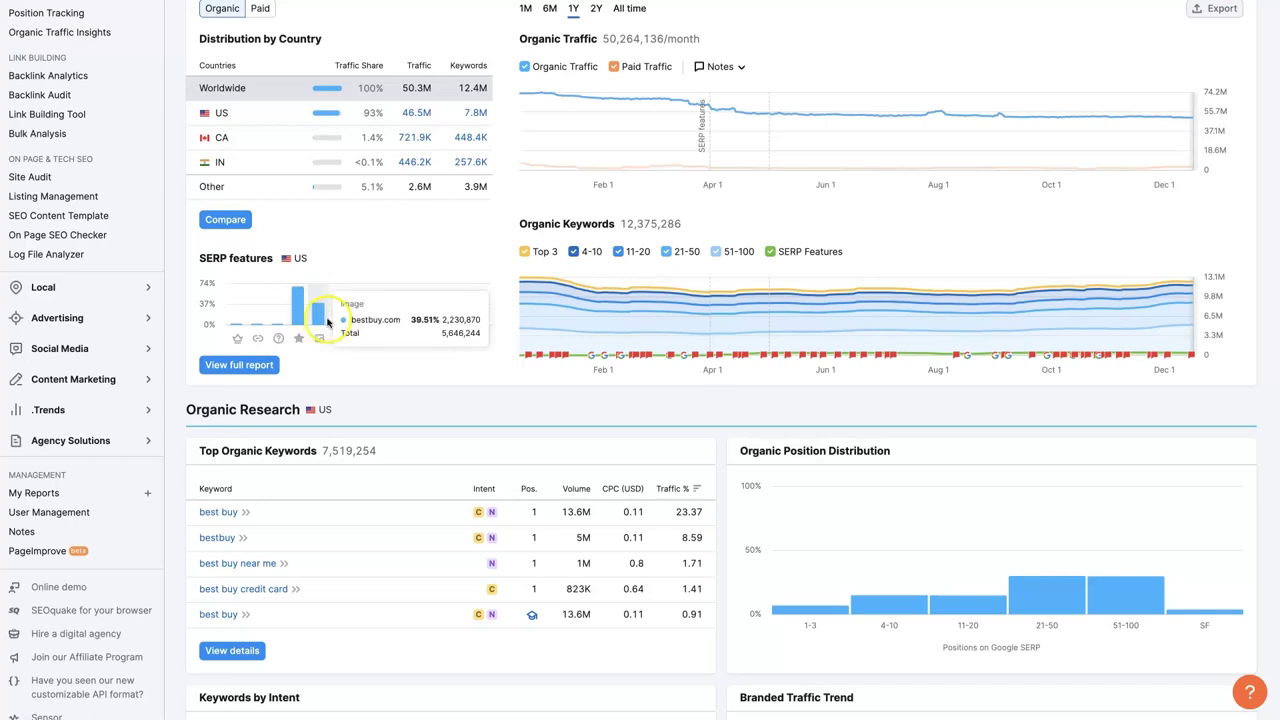
{"action": "mouse_move", "coordinate": [317, 314]}
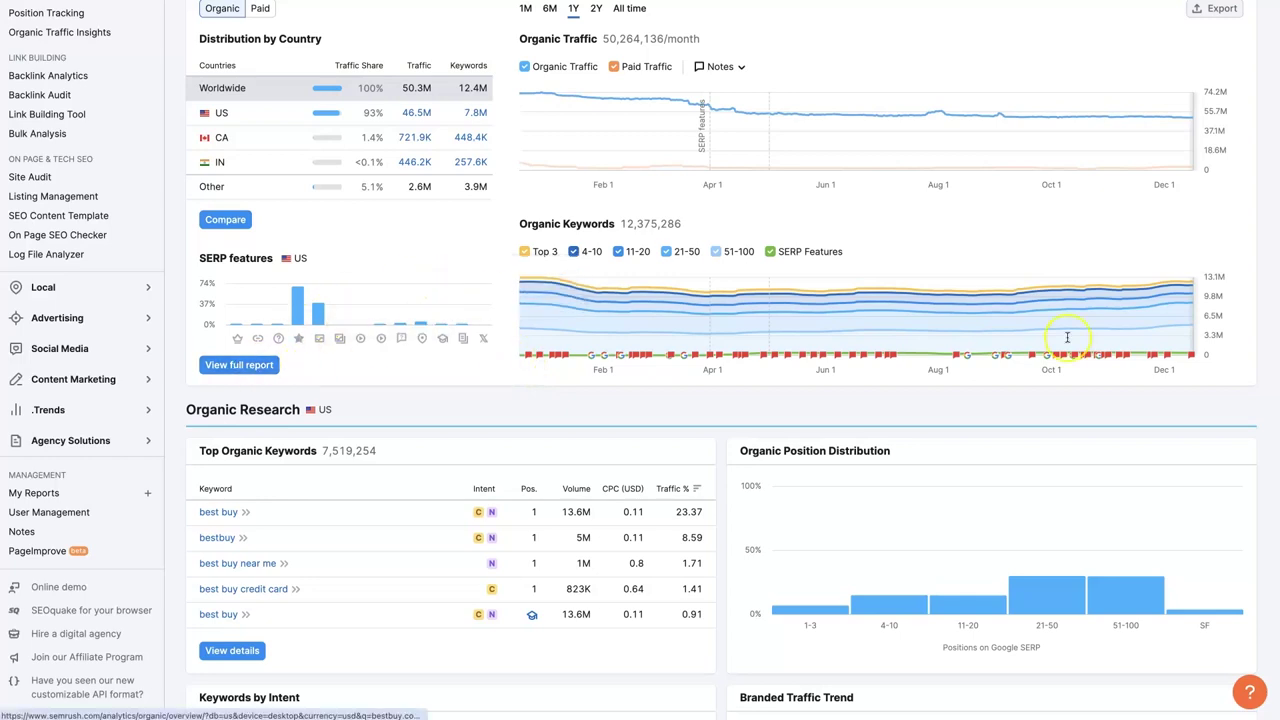
Inspect the top organic keywords and the organic position distribution, checking the share of positions 1-3, 4-10, 21-50 and 51-100
{"action": "scroll", "coordinate": [460, 428], "scroll_direction": "down", "scroll_amount": 3}
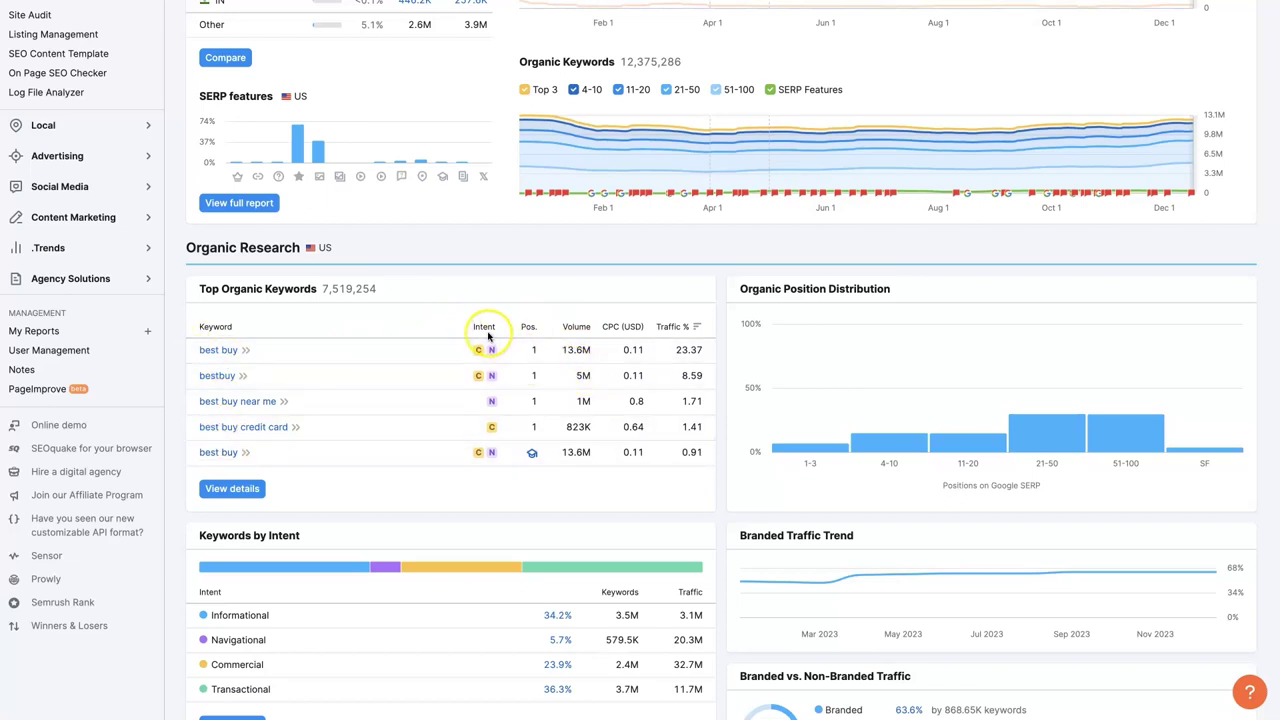
{"action": "mouse_move", "coordinate": [480, 351]}
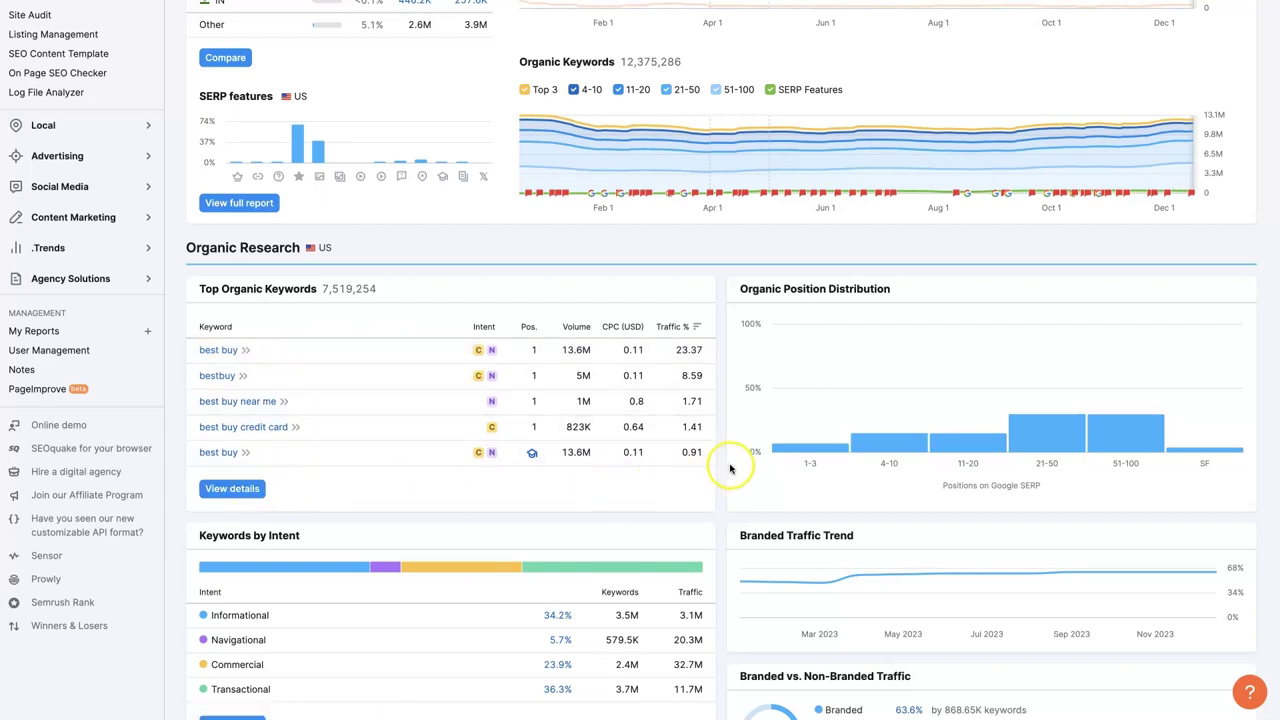
{"action": "mouse_move", "coordinate": [822, 412]}
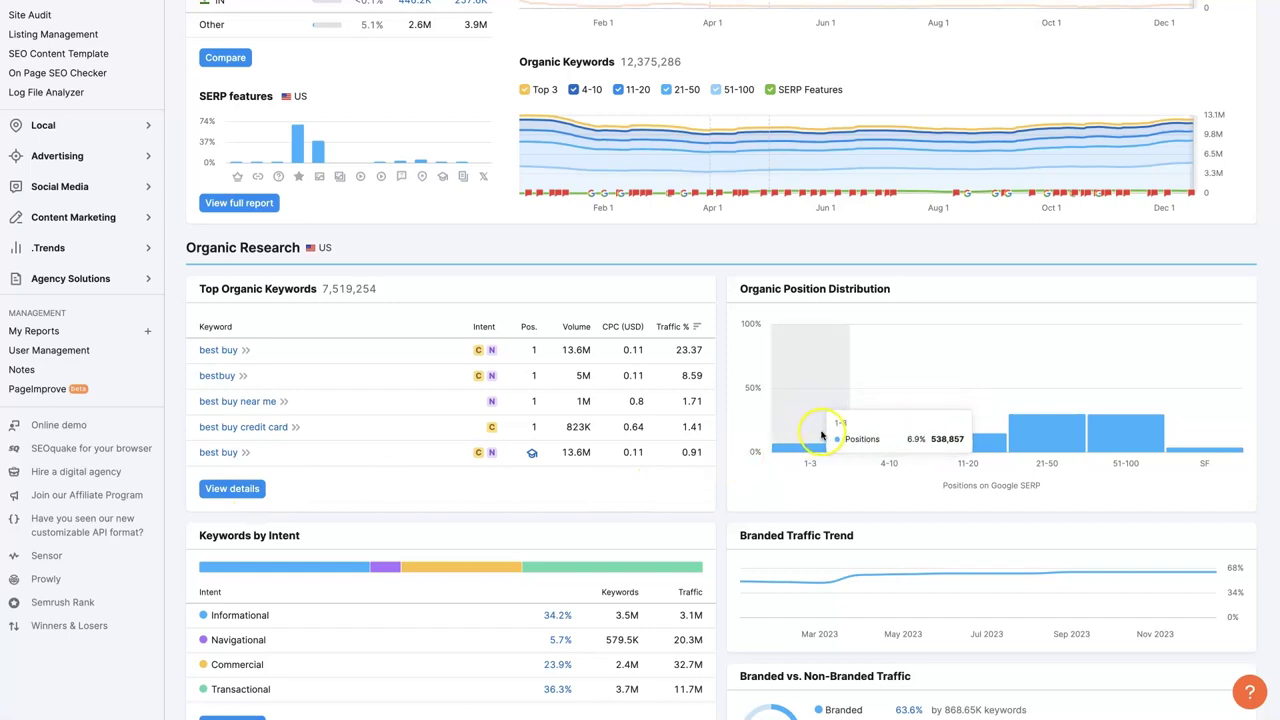
{"action": "mouse_move", "coordinate": [1040, 420]}
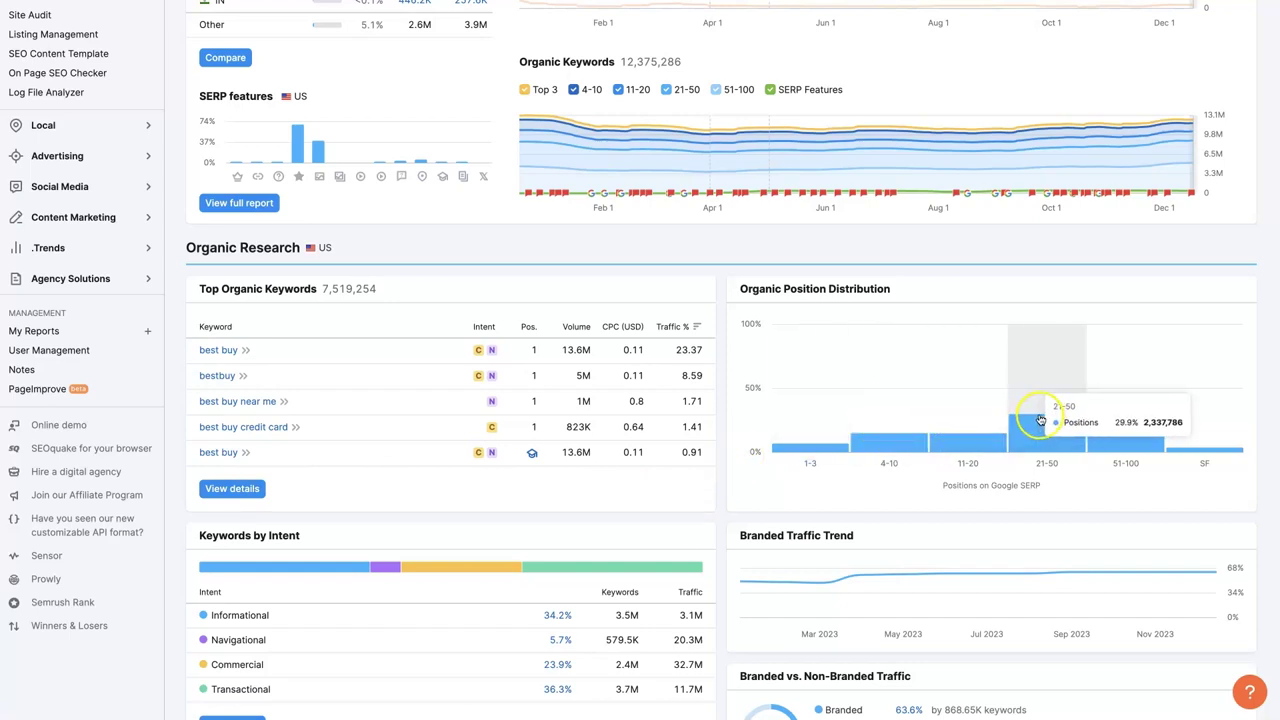
{"action": "mouse_move", "coordinate": [801, 440]}
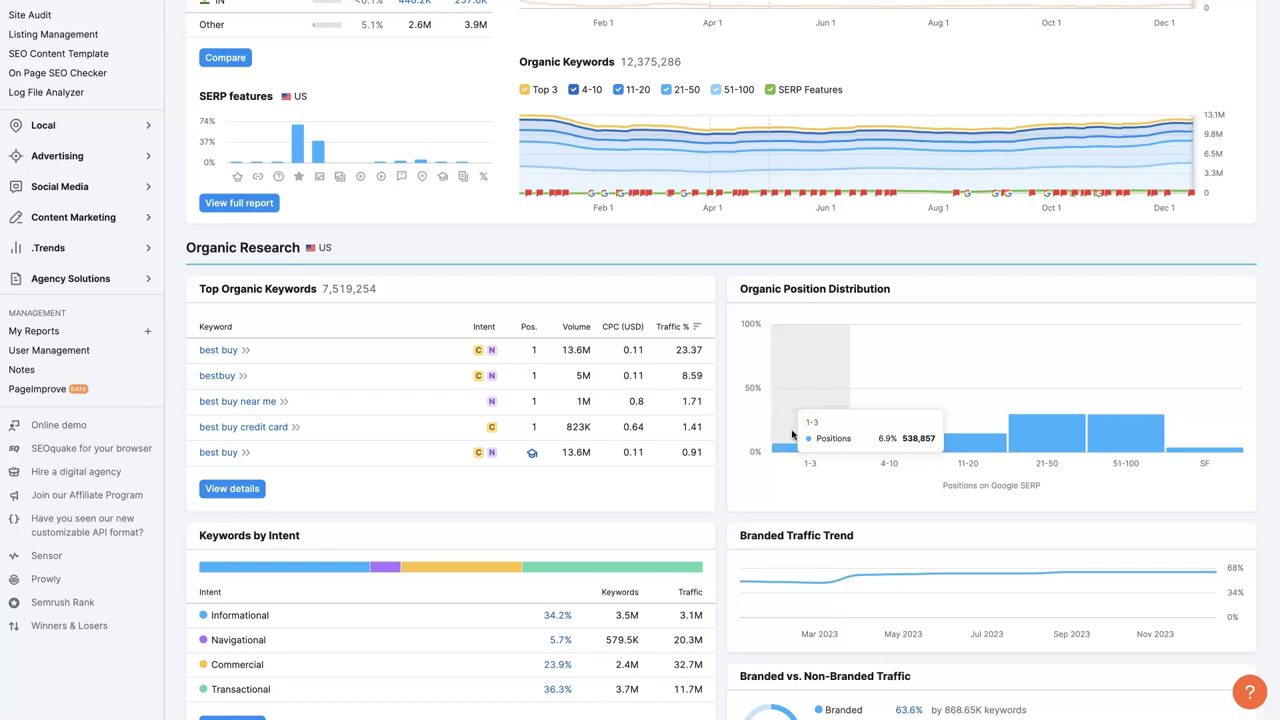
{"action": "mouse_move", "coordinate": [887, 430]}
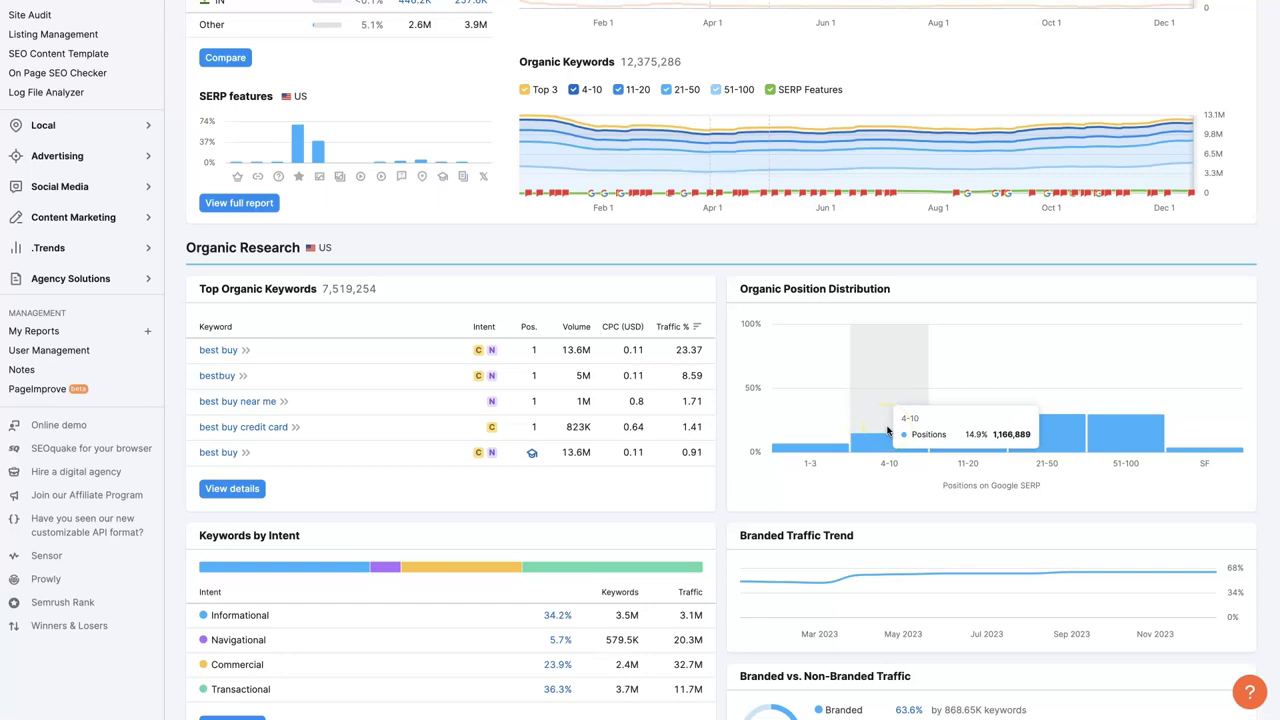
{"action": "left_click", "coordinate": [1132, 408]}
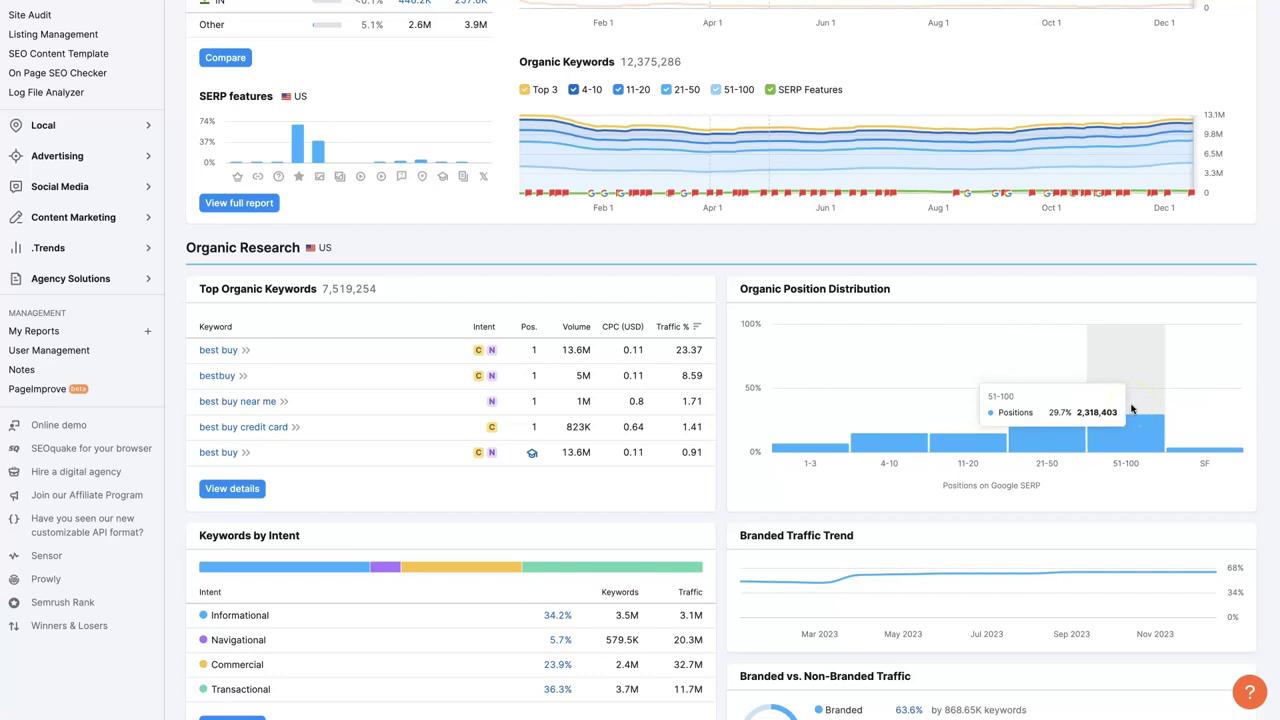
Check the commercial and navigational intent labels of the top "best buy" keyword and review the Keywords by Intent breakdown
{"action": "scroll", "coordinate": [1029, 500], "scroll_direction": "down", "scroll_amount": 3}
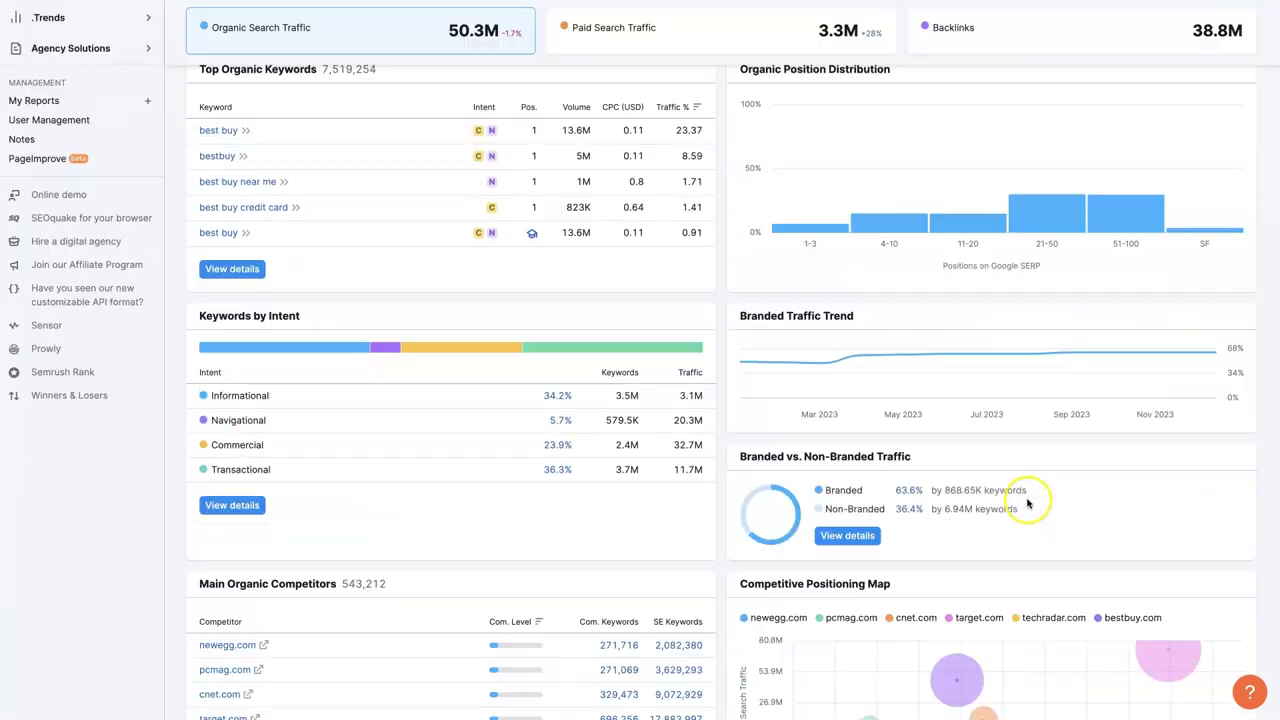
{"action": "scroll", "coordinate": [1014, 486], "scroll_direction": "down", "scroll_amount": 1}
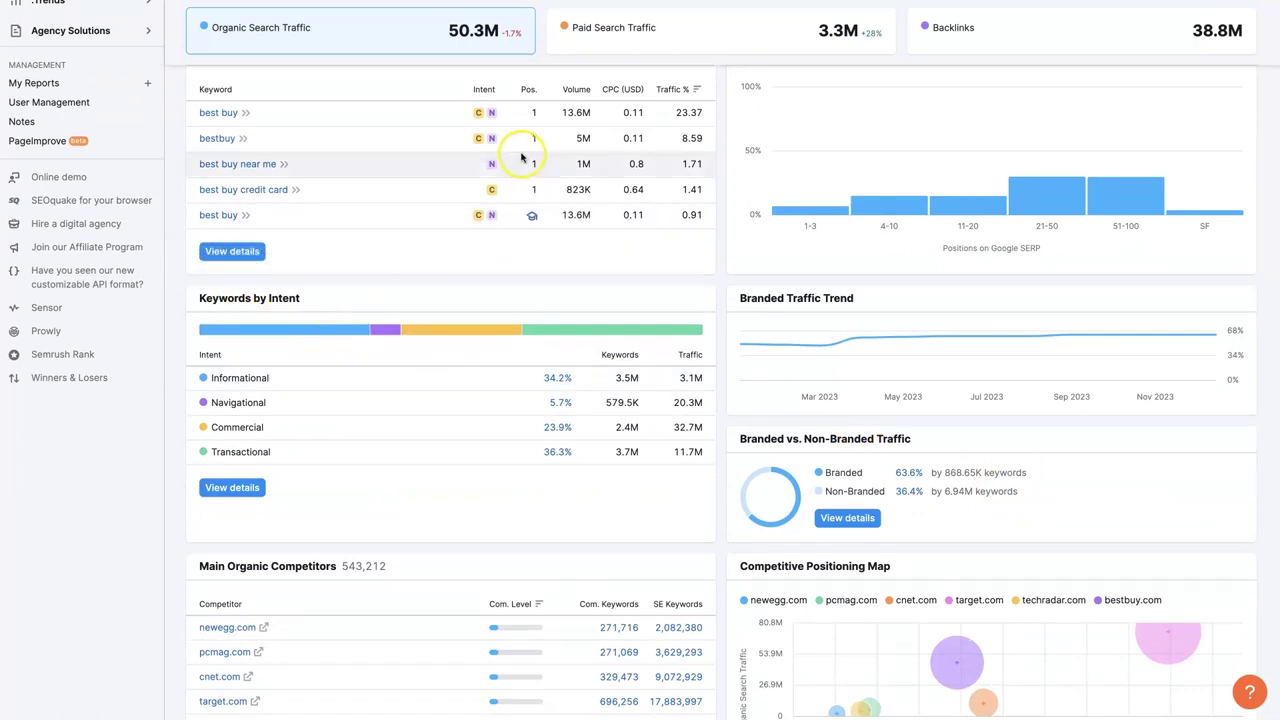
{"action": "mouse_move", "coordinate": [487, 116]}
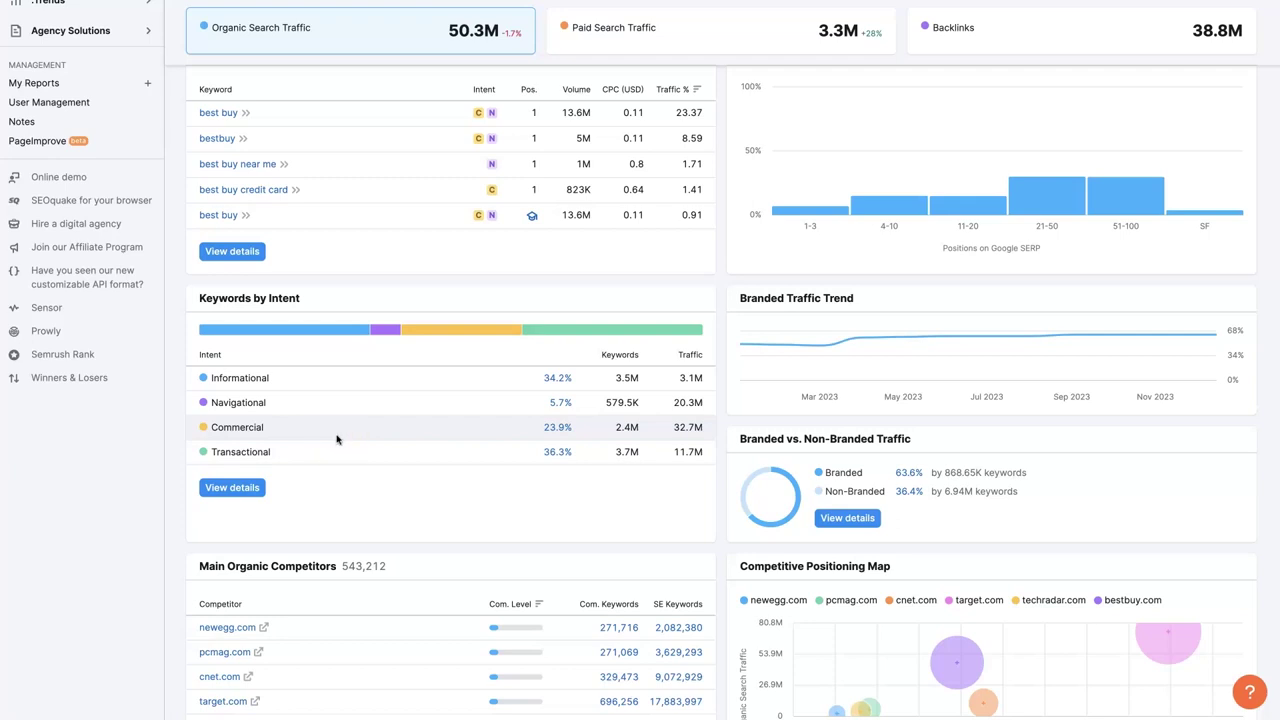
{"action": "scroll", "coordinate": [337, 438], "scroll_direction": "up", "scroll_amount": 1}
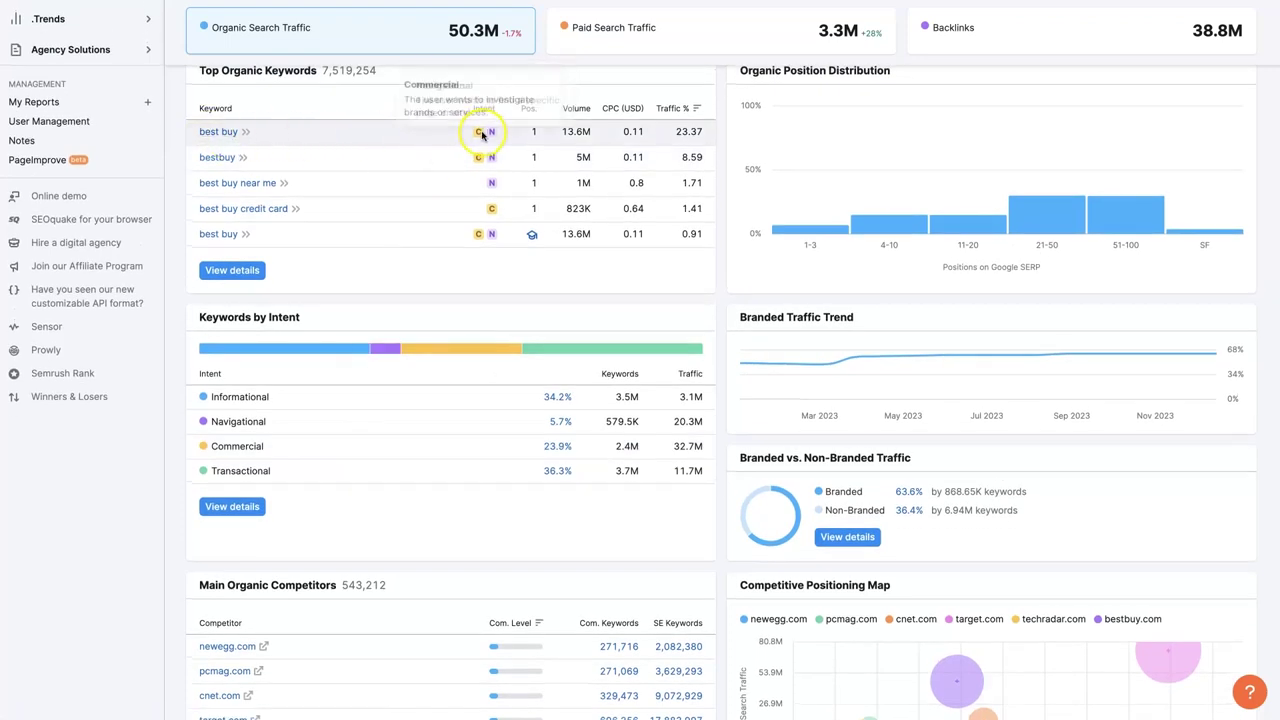
{"action": "mouse_move", "coordinate": [493, 133]}
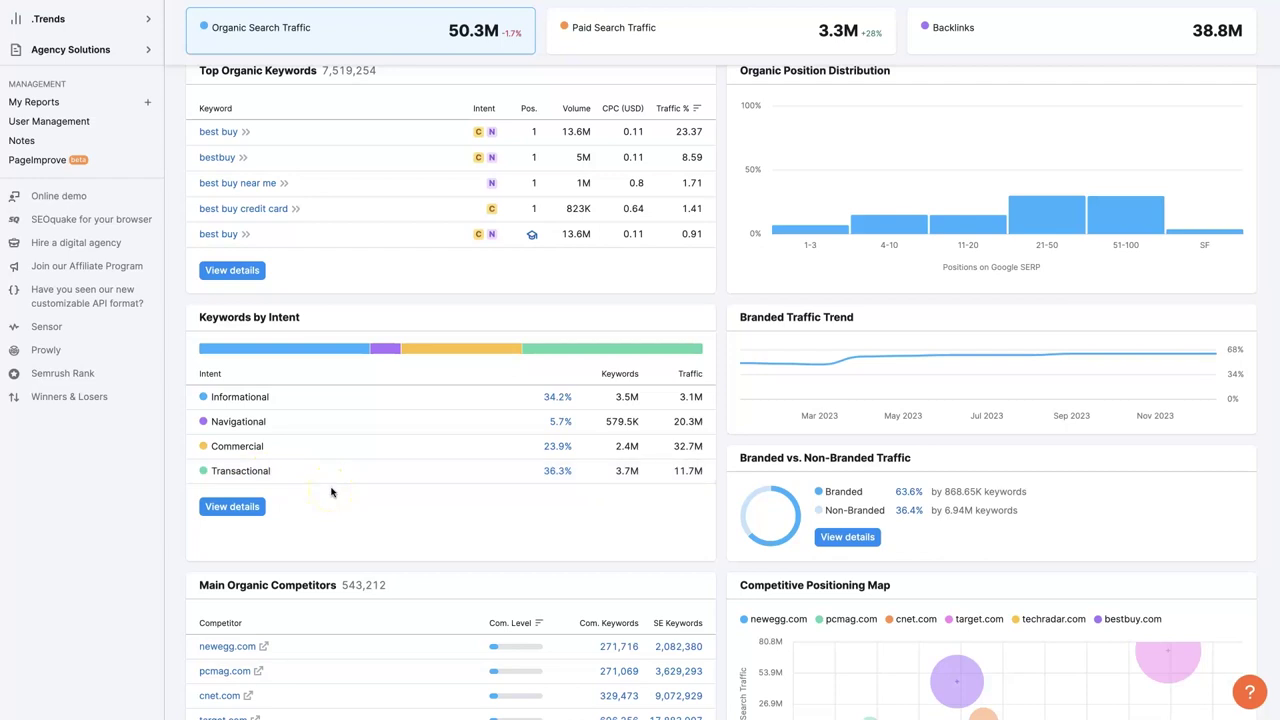
Examine the branded traffic trend and the branded versus non-branded split, checking the intent of the "best buy near me" keyword
{"action": "scroll", "coordinate": [389, 482], "scroll_direction": "down", "scroll_amount": 1}
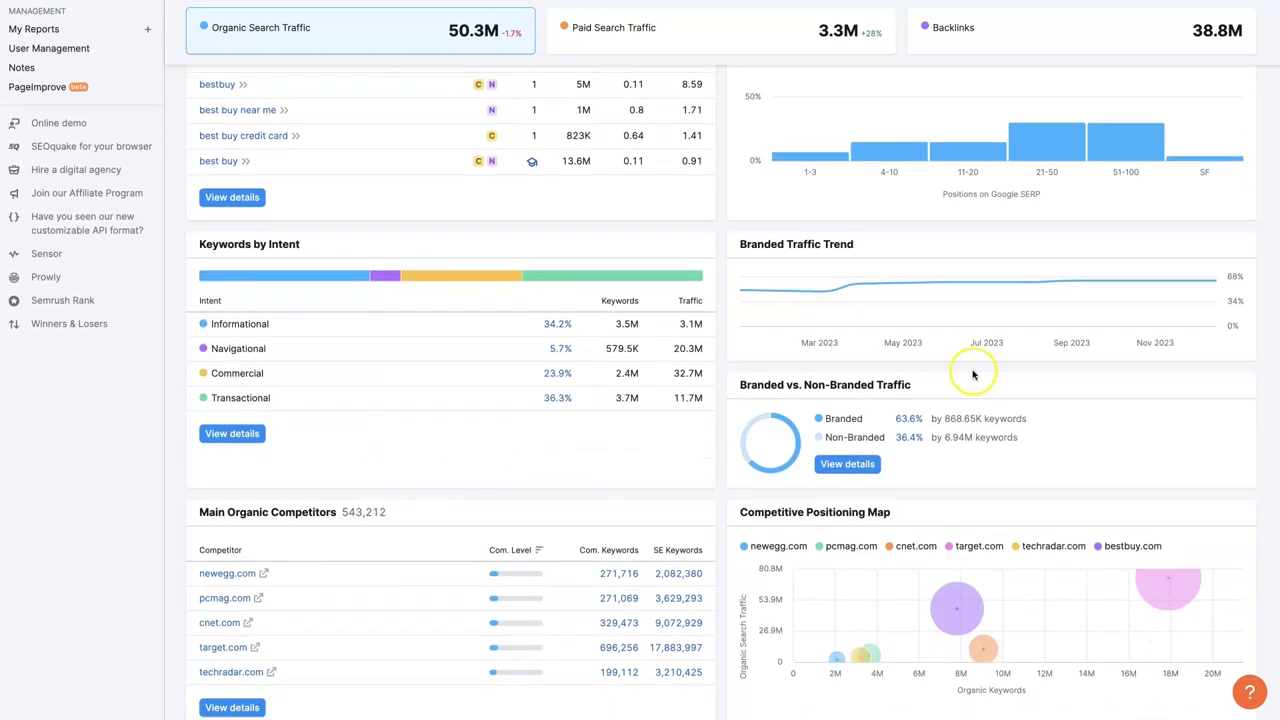
{"action": "mouse_move", "coordinate": [849, 320]}
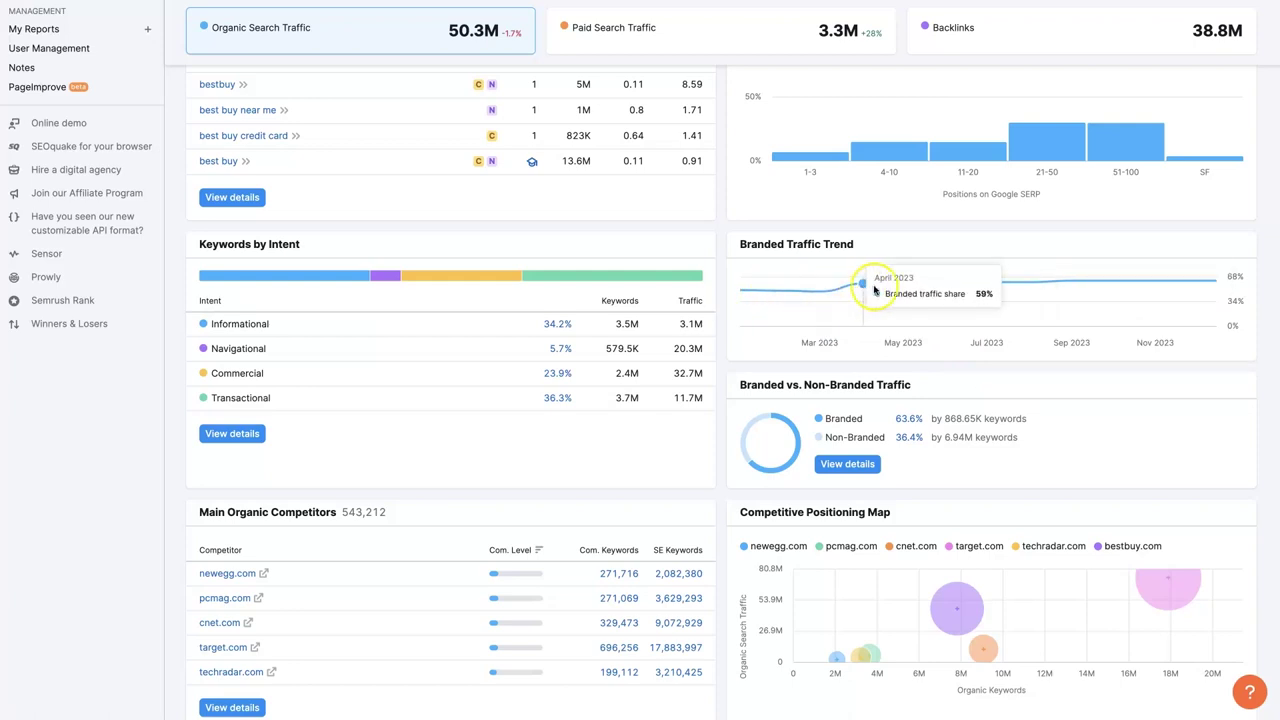
{"action": "scroll", "coordinate": [224, 118], "scroll_direction": "up", "scroll_amount": 1}
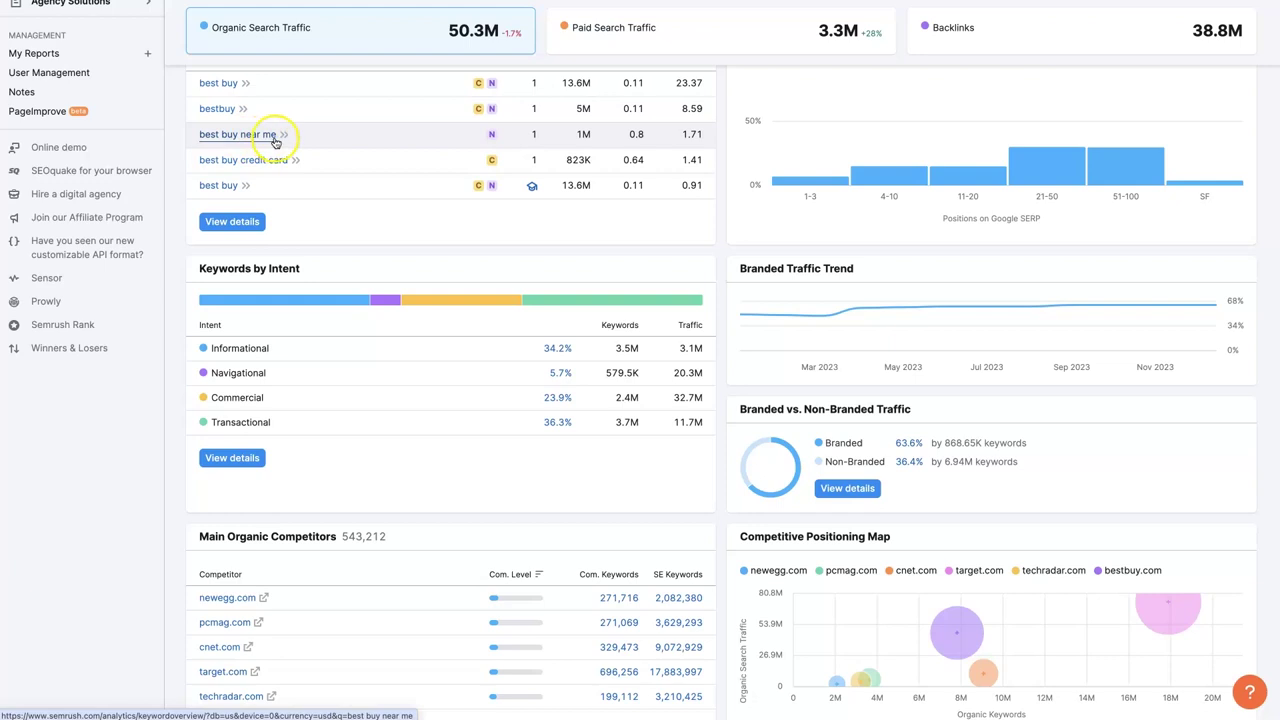
{"action": "mouse_move", "coordinate": [493, 137]}
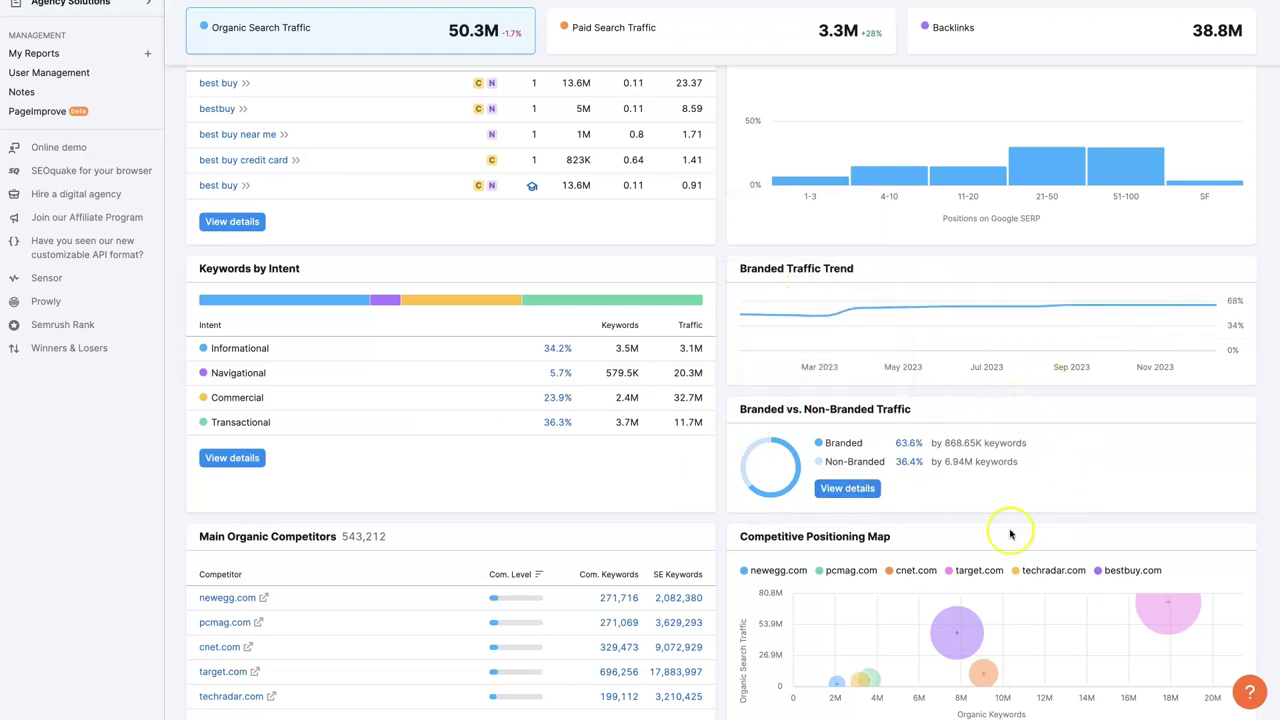
{"action": "scroll", "coordinate": [943, 470], "scroll_direction": "down", "scroll_amount": 1}
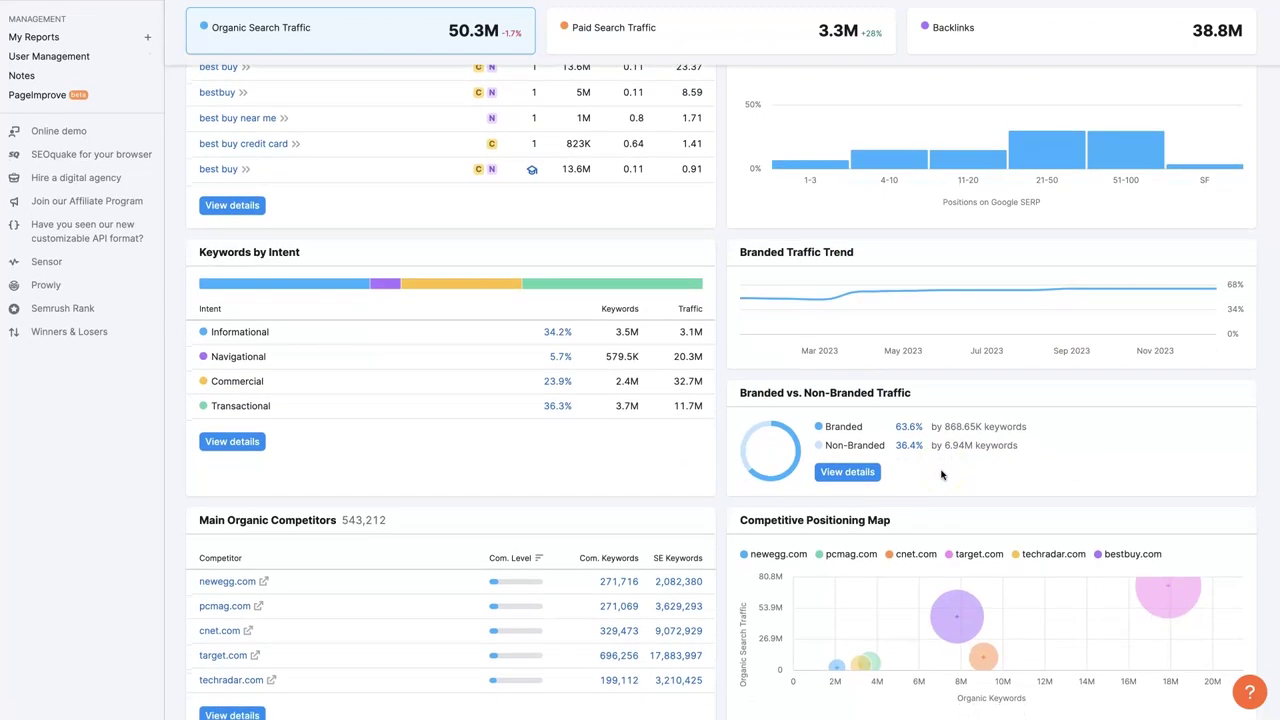
{"action": "left_click", "coordinate": [866, 450]}
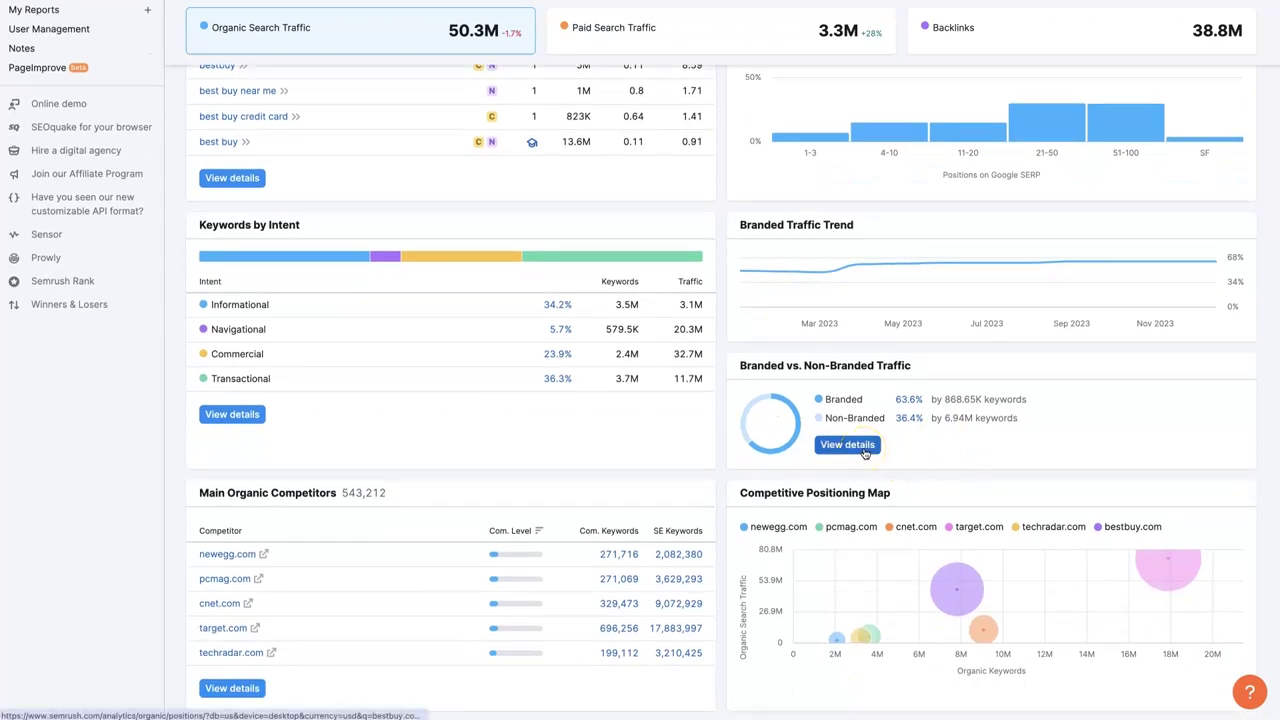
Review the main organic competitors and compare target.com, cnet.com and the smaller rivals with bestbuy.com on the organic Competitive Positioning Map
{"action": "scroll", "coordinate": [866, 452], "scroll_direction": "down", "scroll_amount": 2}
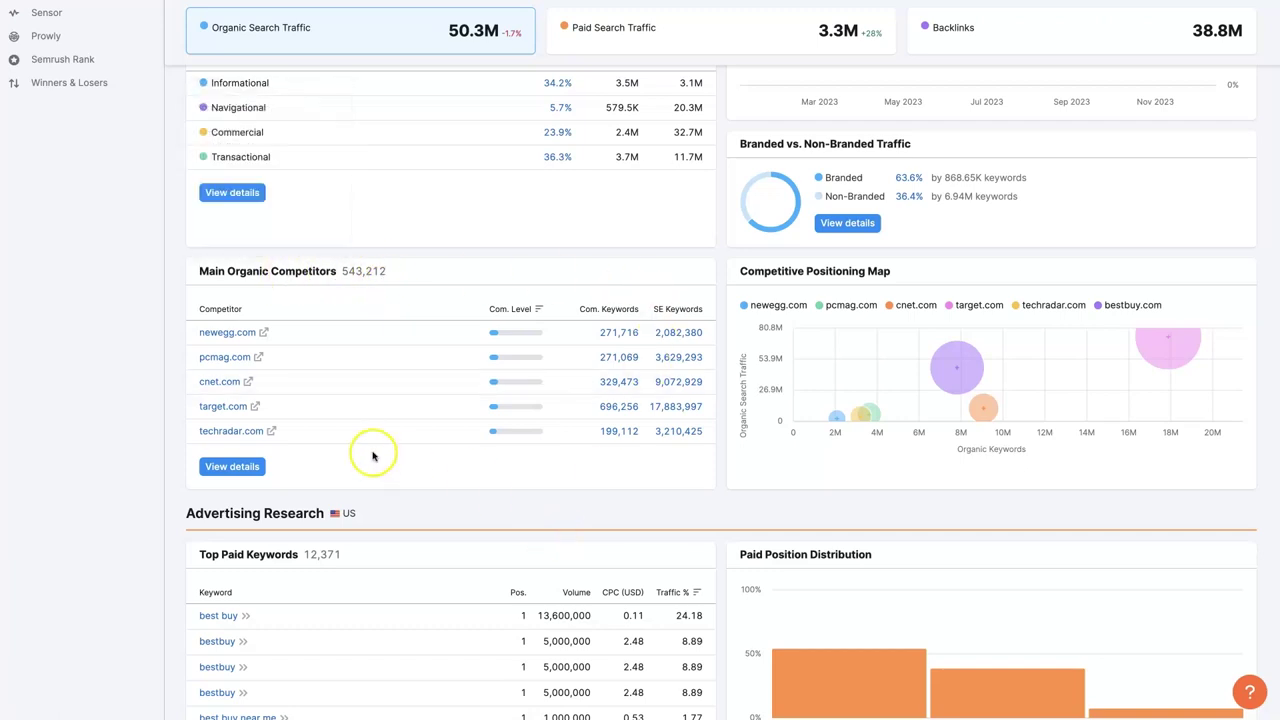
{"action": "left_click", "coordinate": [408, 274]}
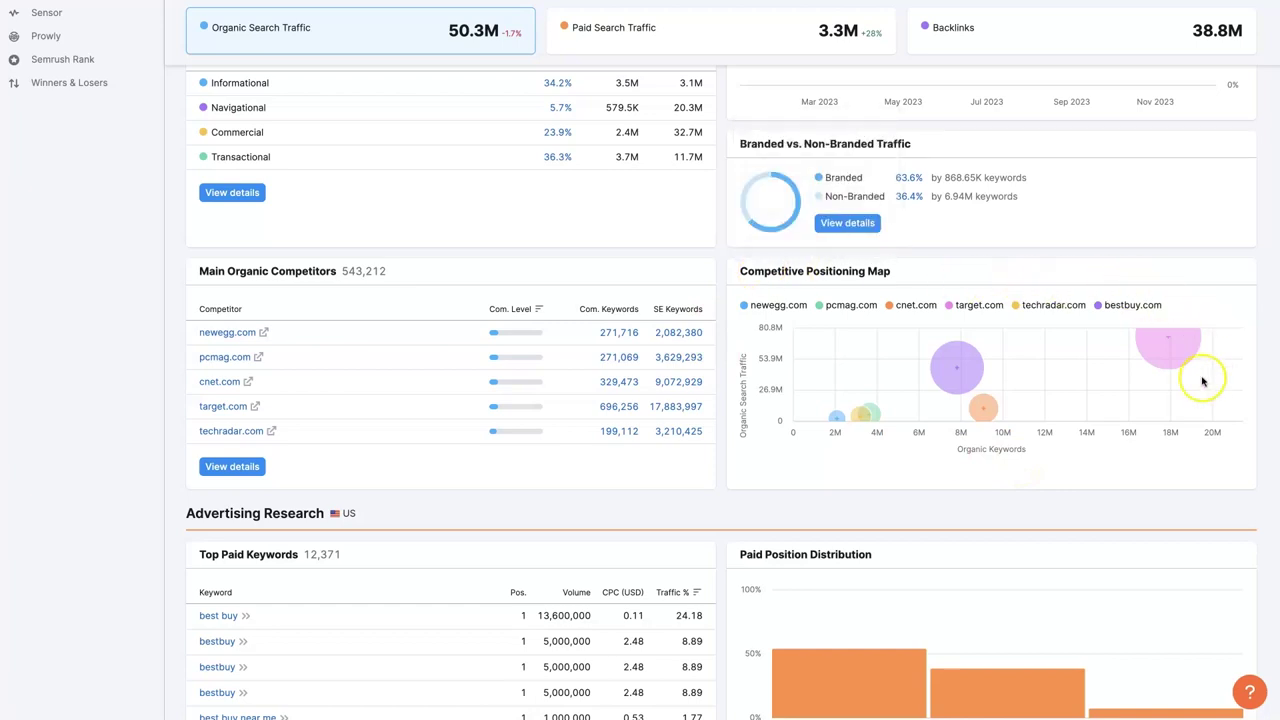
{"action": "mouse_move", "coordinate": [1175, 362]}
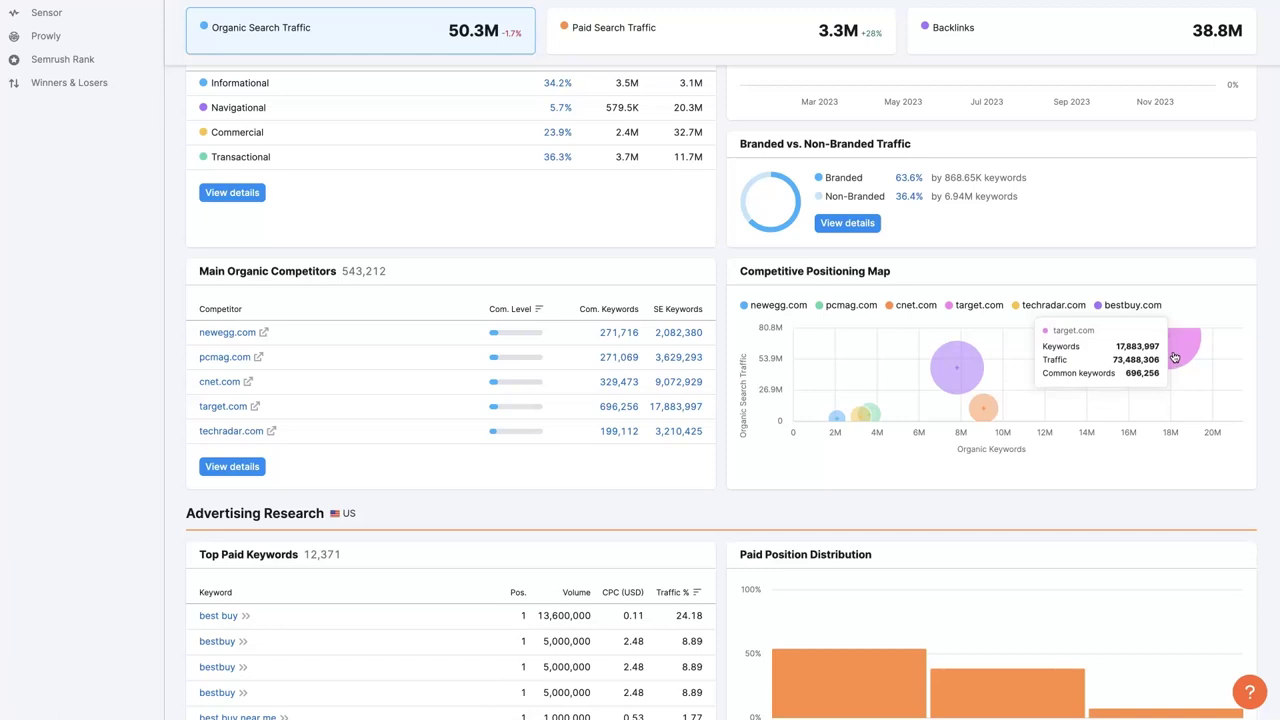
{"action": "mouse_move", "coordinate": [963, 370]}
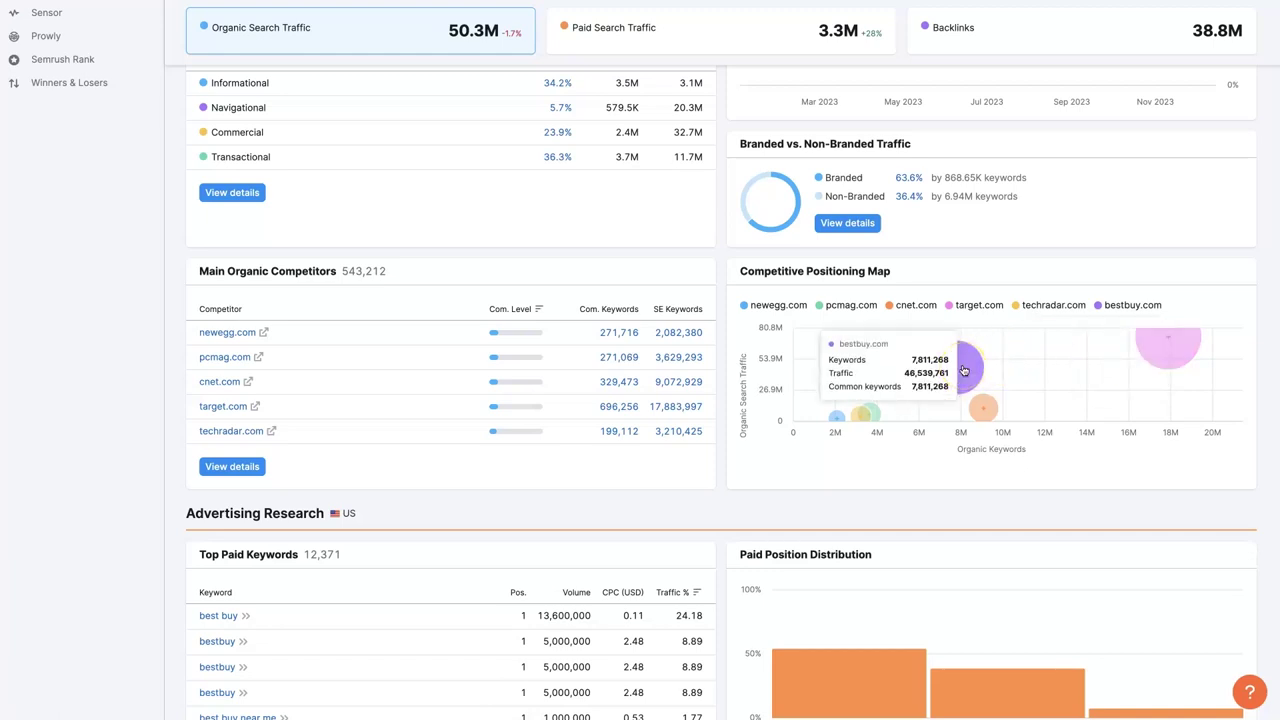
{"action": "left_click", "coordinate": [1165, 353]}
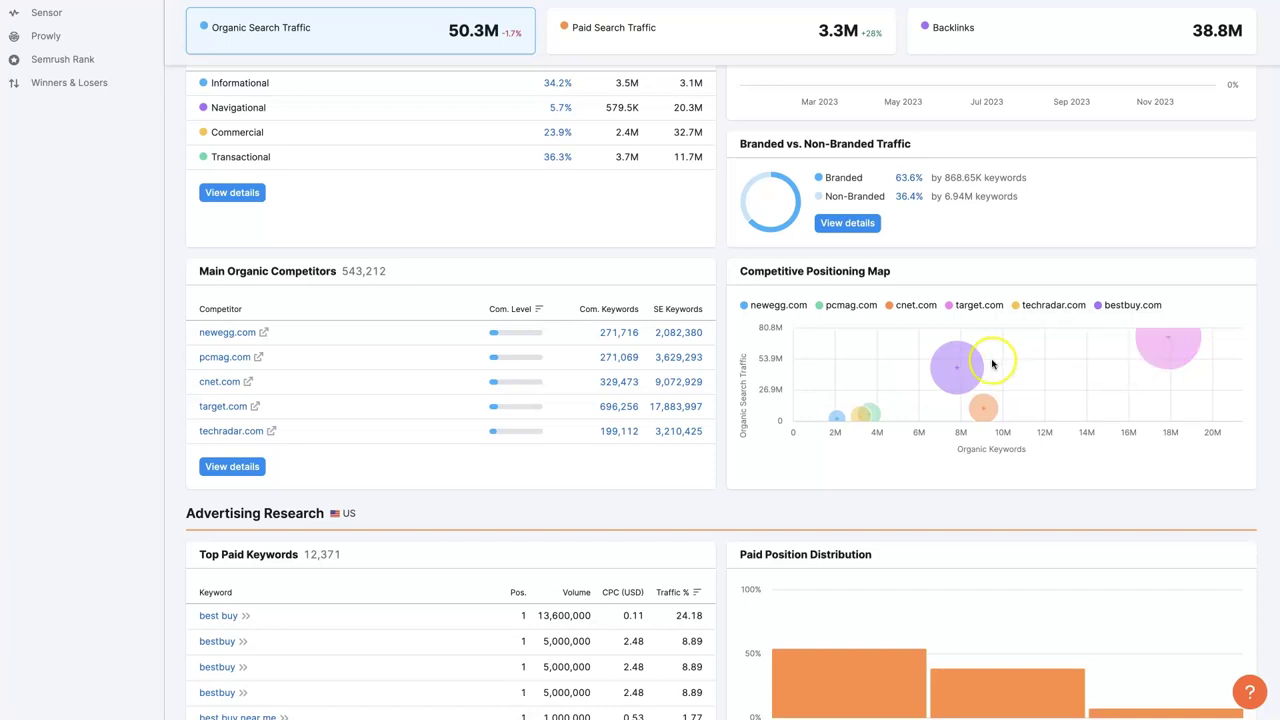
{"action": "left_click", "coordinate": [963, 370]}
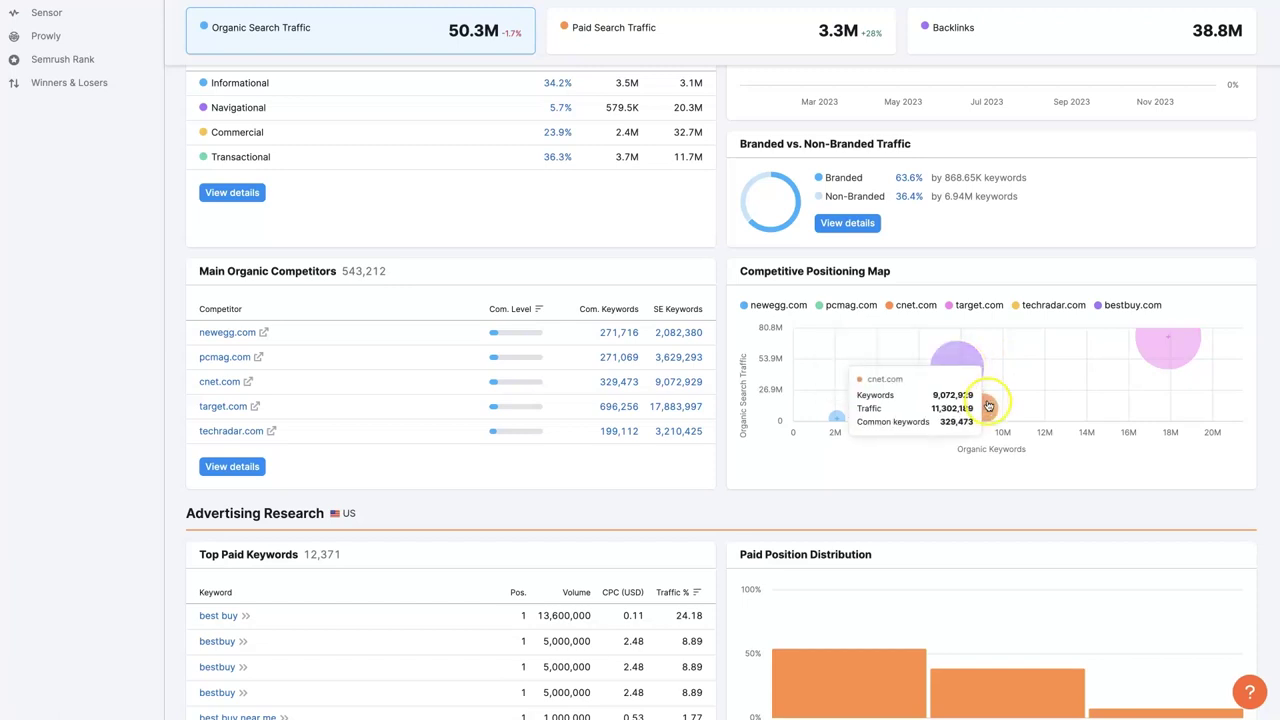
{"action": "left_click", "coordinate": [990, 408]}
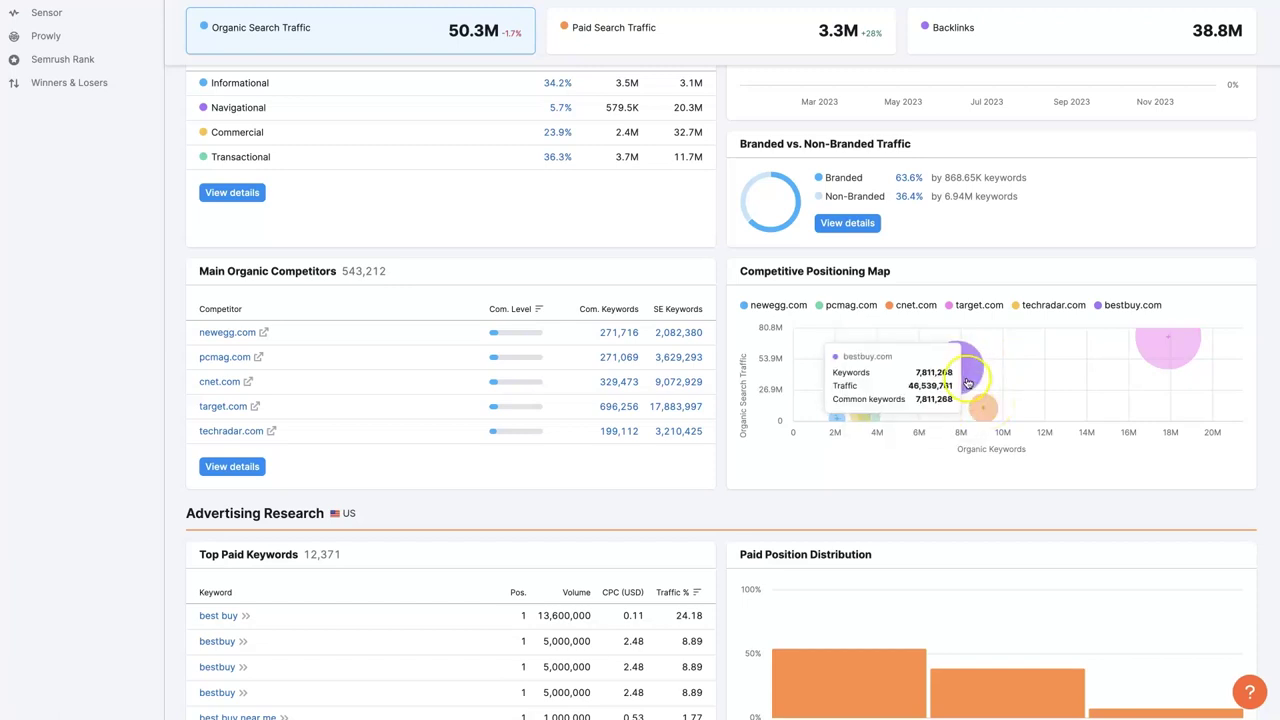
{"action": "left_click", "coordinate": [970, 385]}
{"action": "mouse_move", "coordinate": [985, 416]}
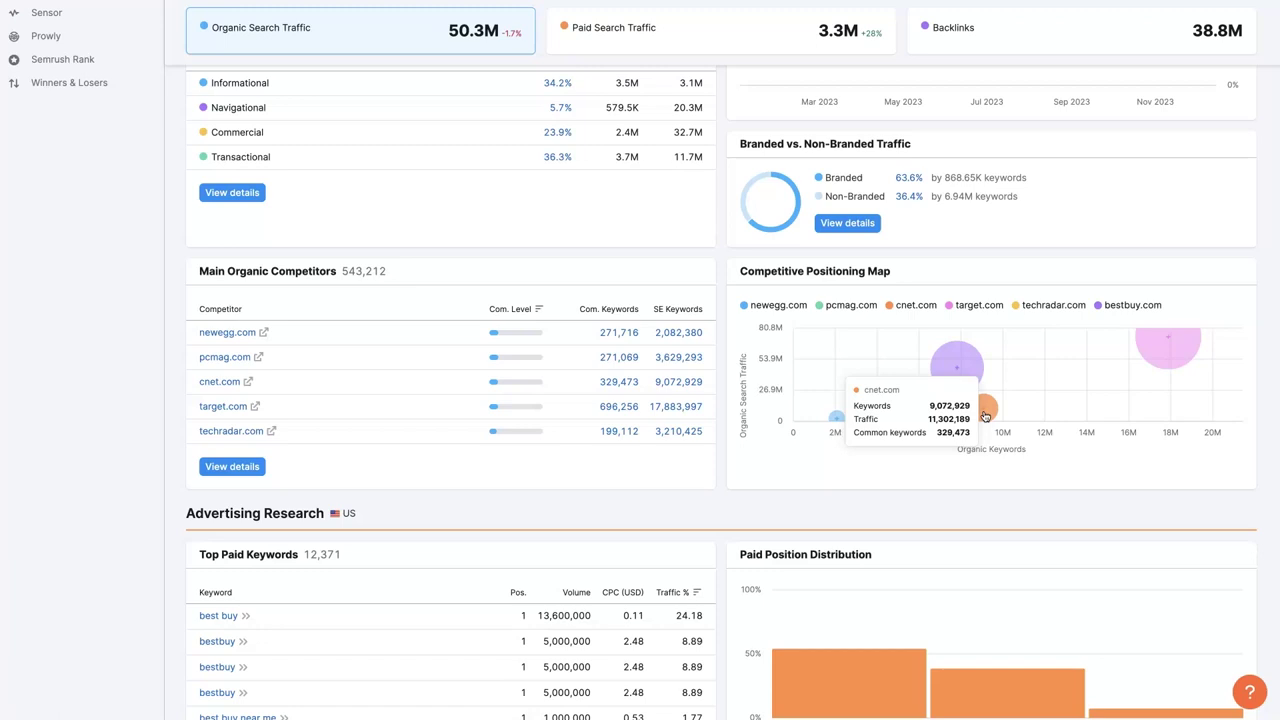
{"action": "mouse_move", "coordinate": [875, 412]}
{"action": "mouse_move", "coordinate": [835, 424]}
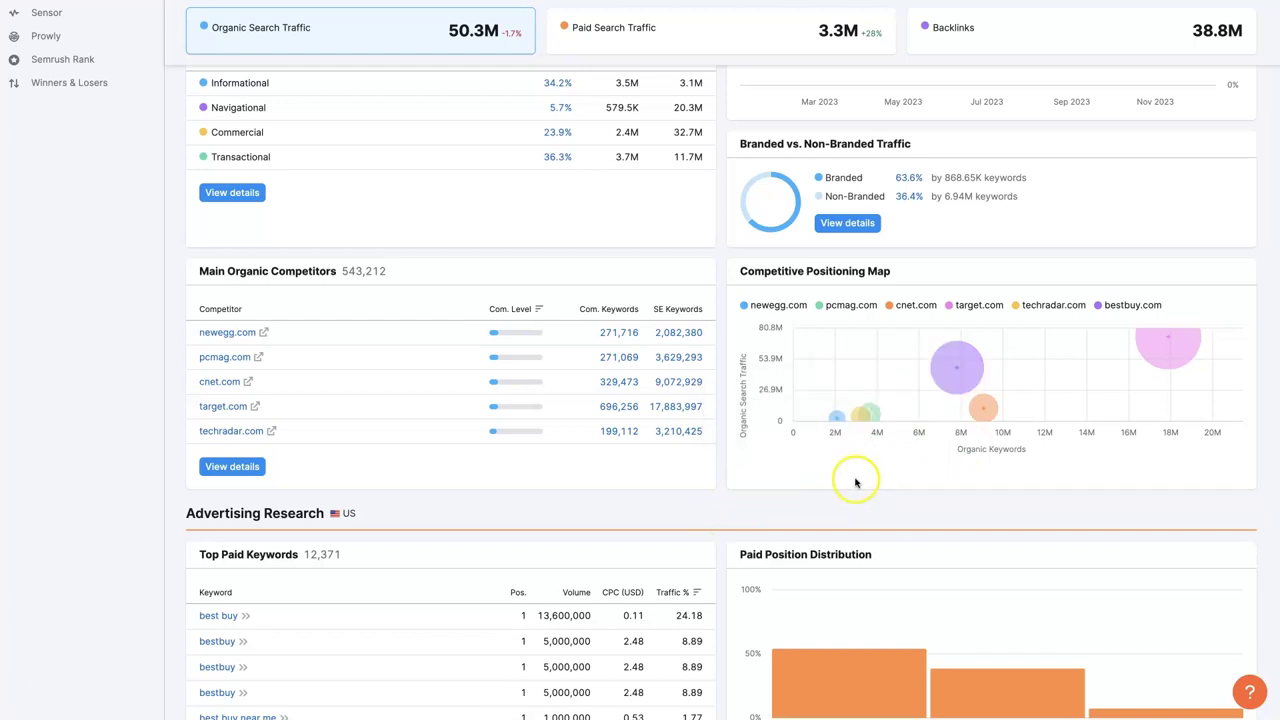
Inspect the US top paid keywords and the paid position distribution for positions 1, 2-3 and other
{"action": "scroll", "coordinate": [855, 483], "scroll_direction": "down", "scroll_amount": 4}
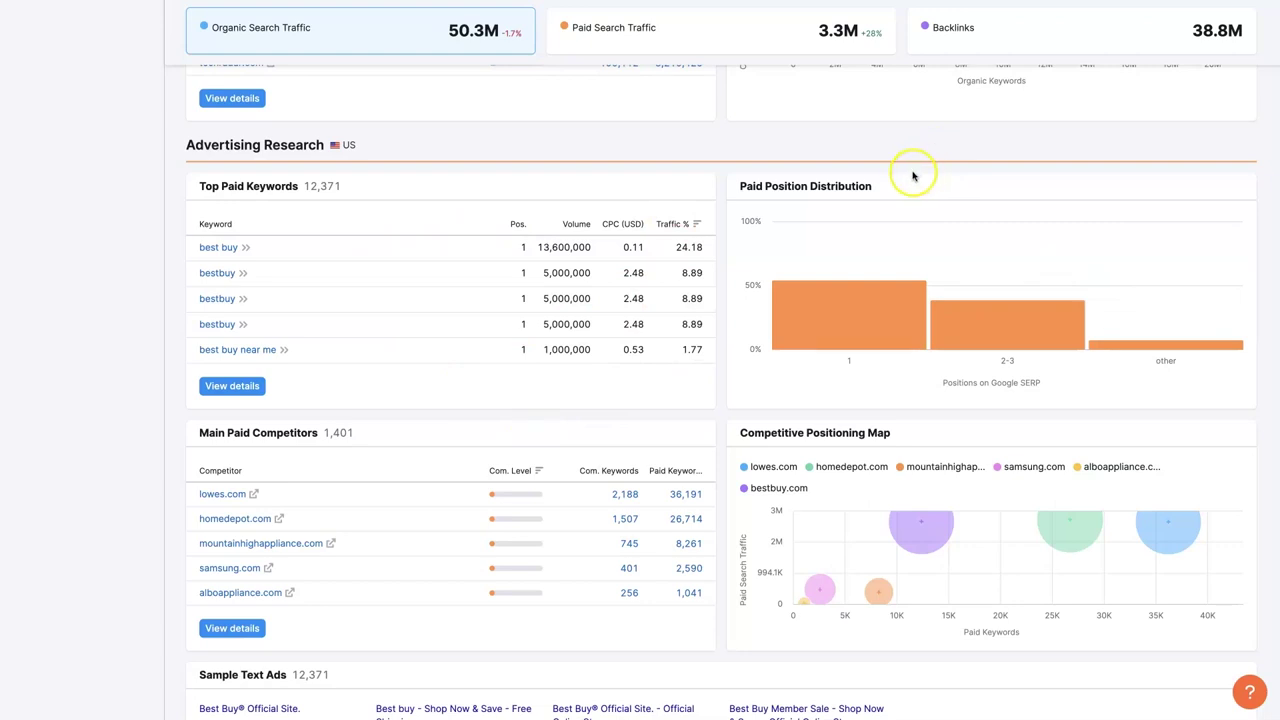
{"action": "mouse_move", "coordinate": [848, 303]}
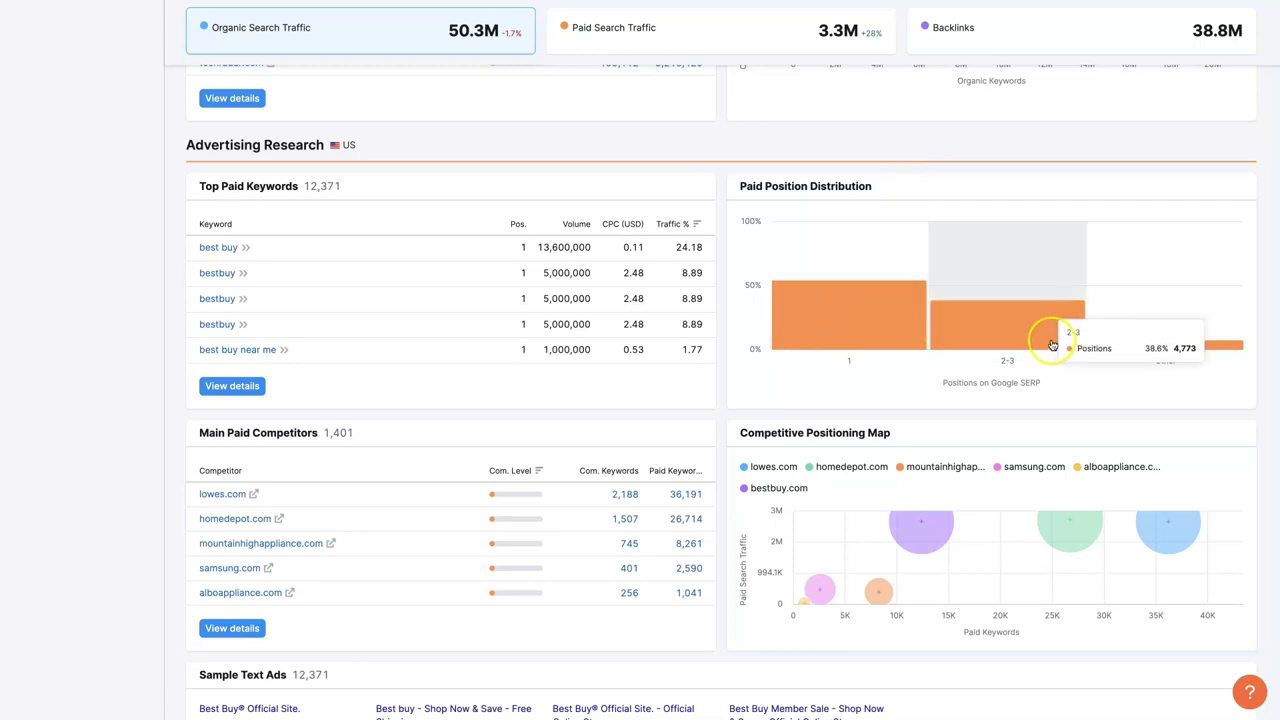
{"action": "mouse_move", "coordinate": [1143, 336]}
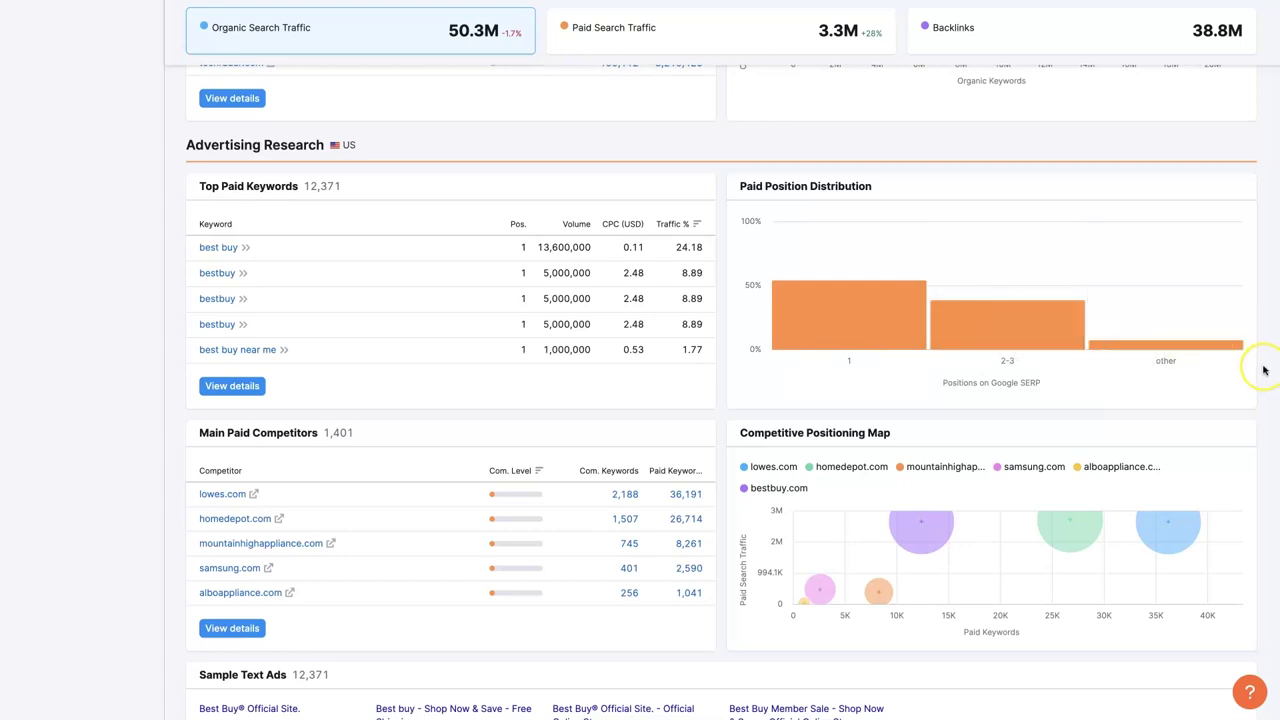
{"action": "scroll", "coordinate": [1263, 371], "scroll_direction": "down", "scroll_amount": 2}
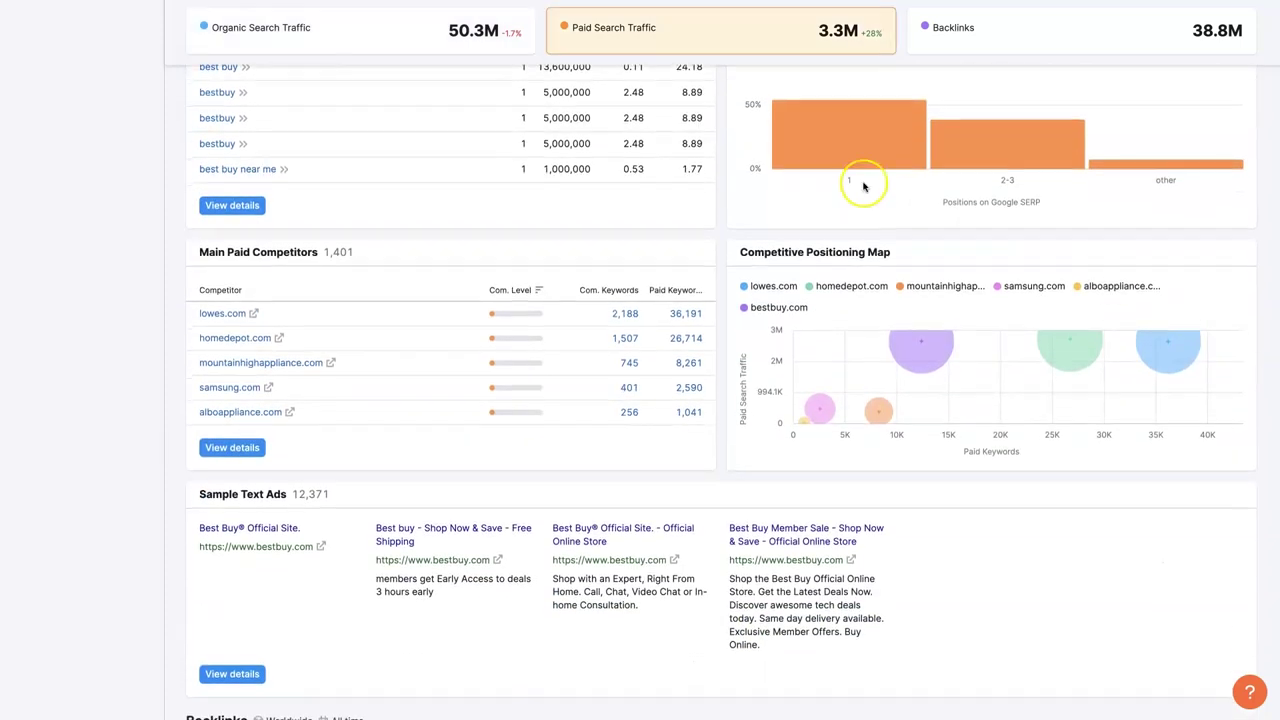
{"action": "mouse_move", "coordinate": [1145, 170]}
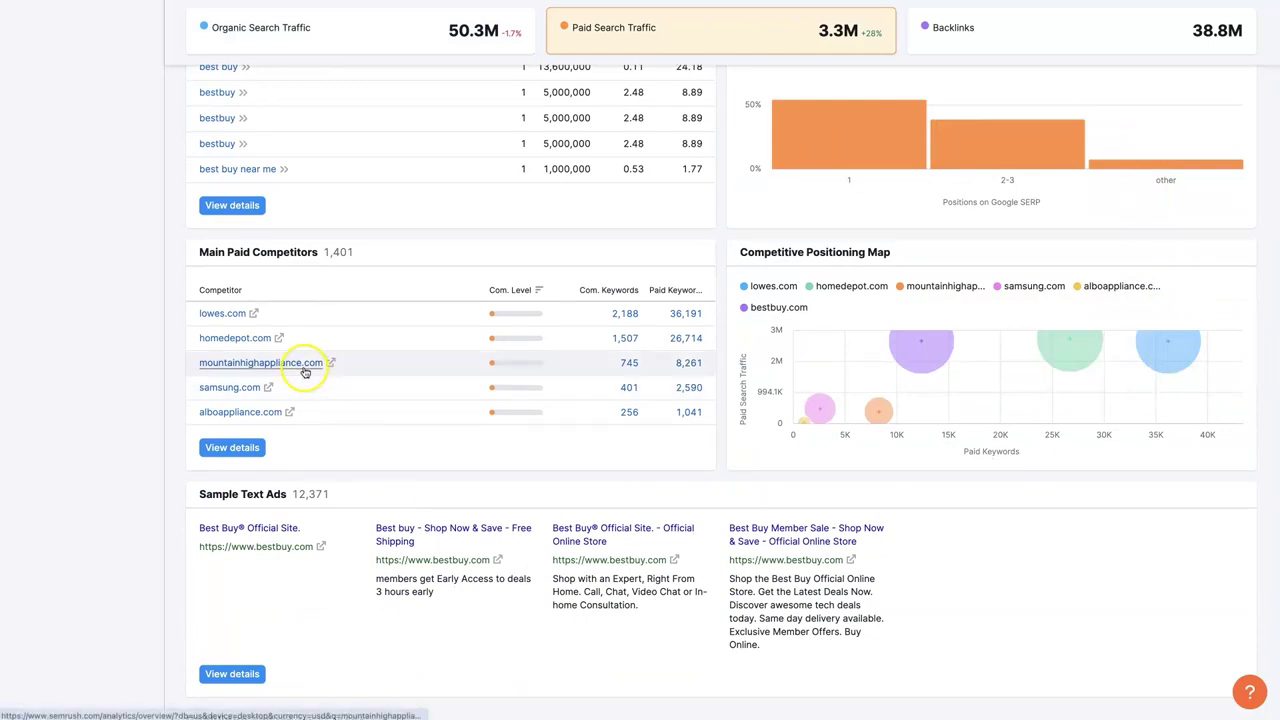
Review the main paid competitors and sample text ads, and continue to the worldwide Backlinks section
{"action": "scroll", "coordinate": [117, 322], "scroll_direction": "down", "scroll_amount": 1}
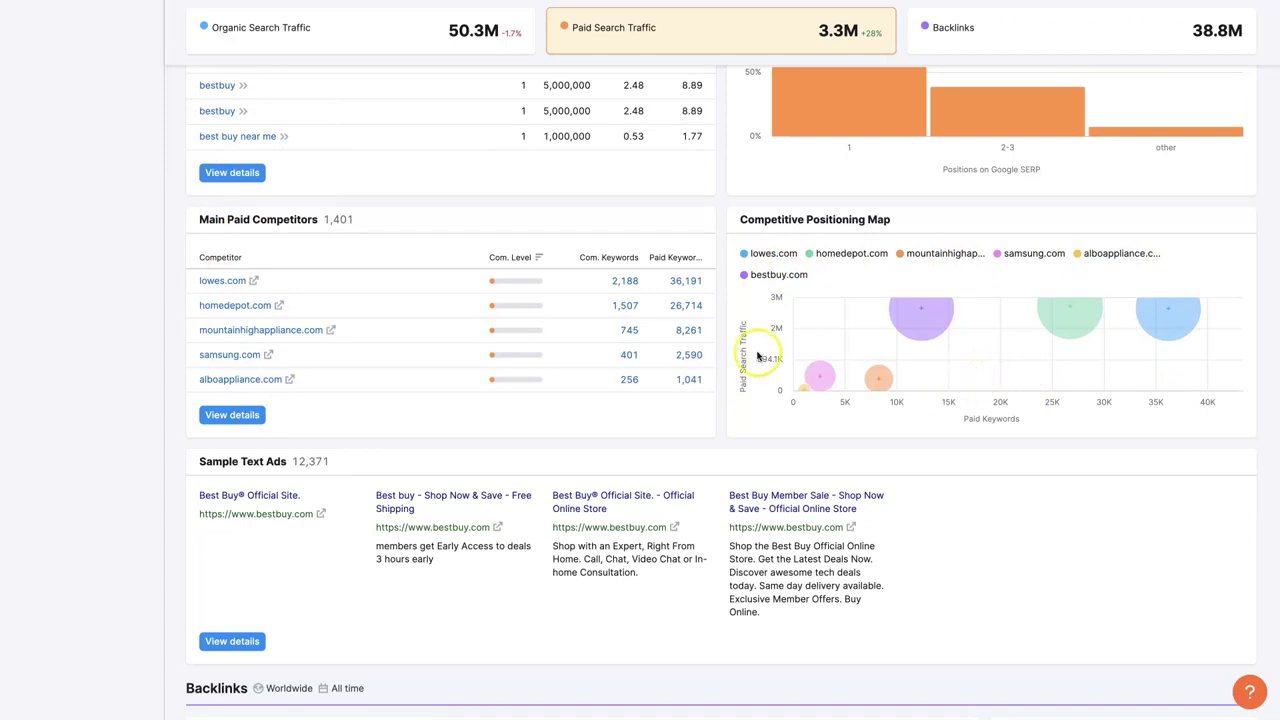
{"action": "scroll", "coordinate": [51, 363], "scroll_direction": "down", "scroll_amount": 3}
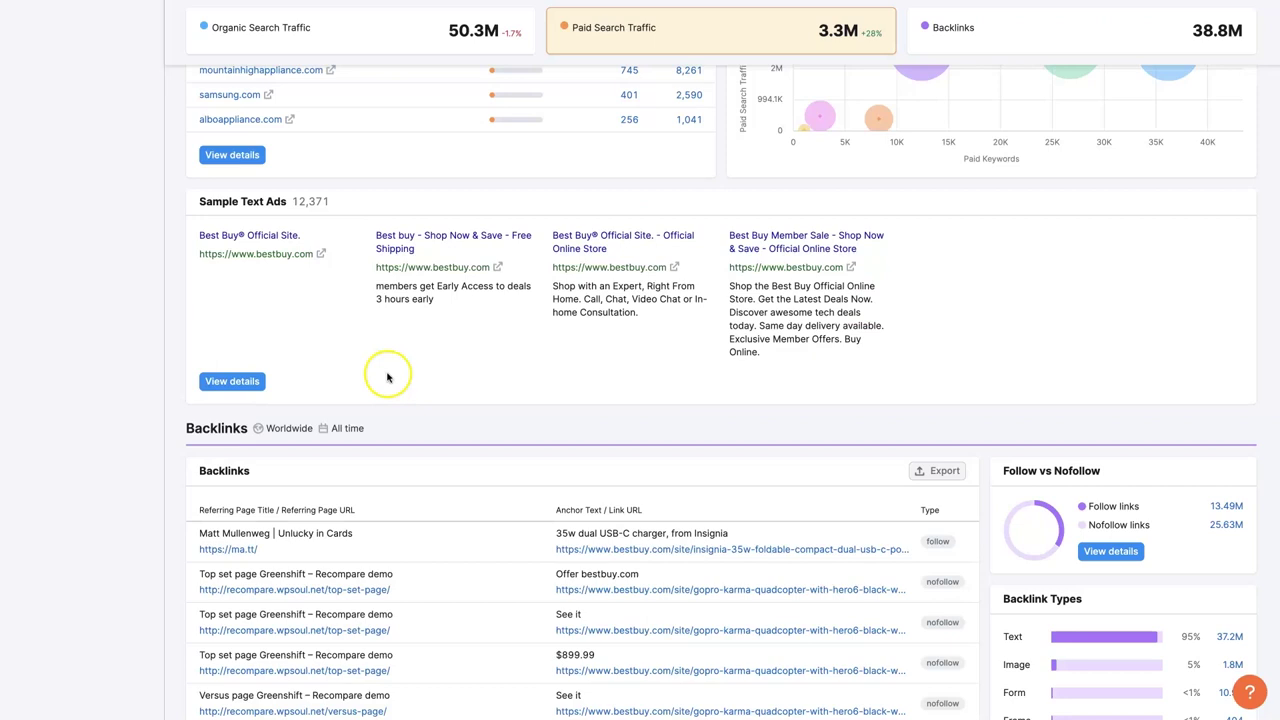
{"action": "scroll", "coordinate": [137, 417], "scroll_direction": "down", "scroll_amount": 3}
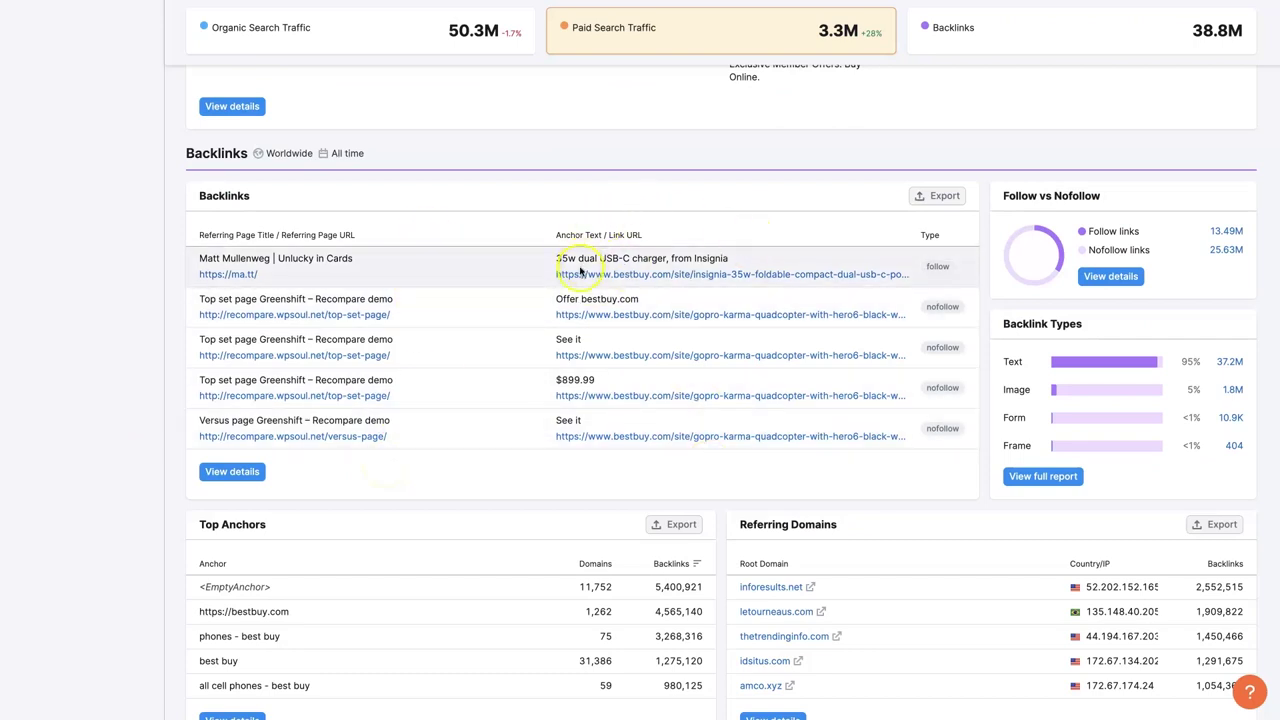
Examine the follow versus nofollow split and backlink types, and review the top anchors, including the "best buy" anchor
{"action": "mouse_move", "coordinate": [1040, 225]}
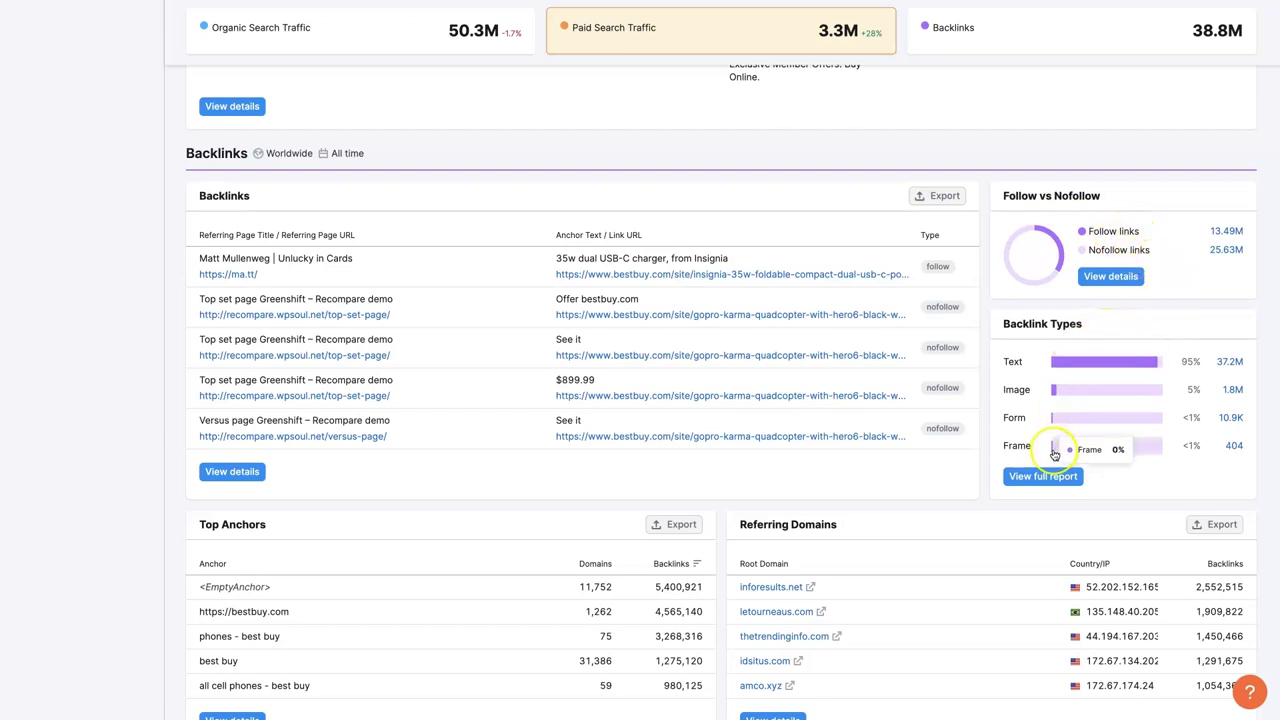
{"action": "mouse_move", "coordinate": [1075, 392]}
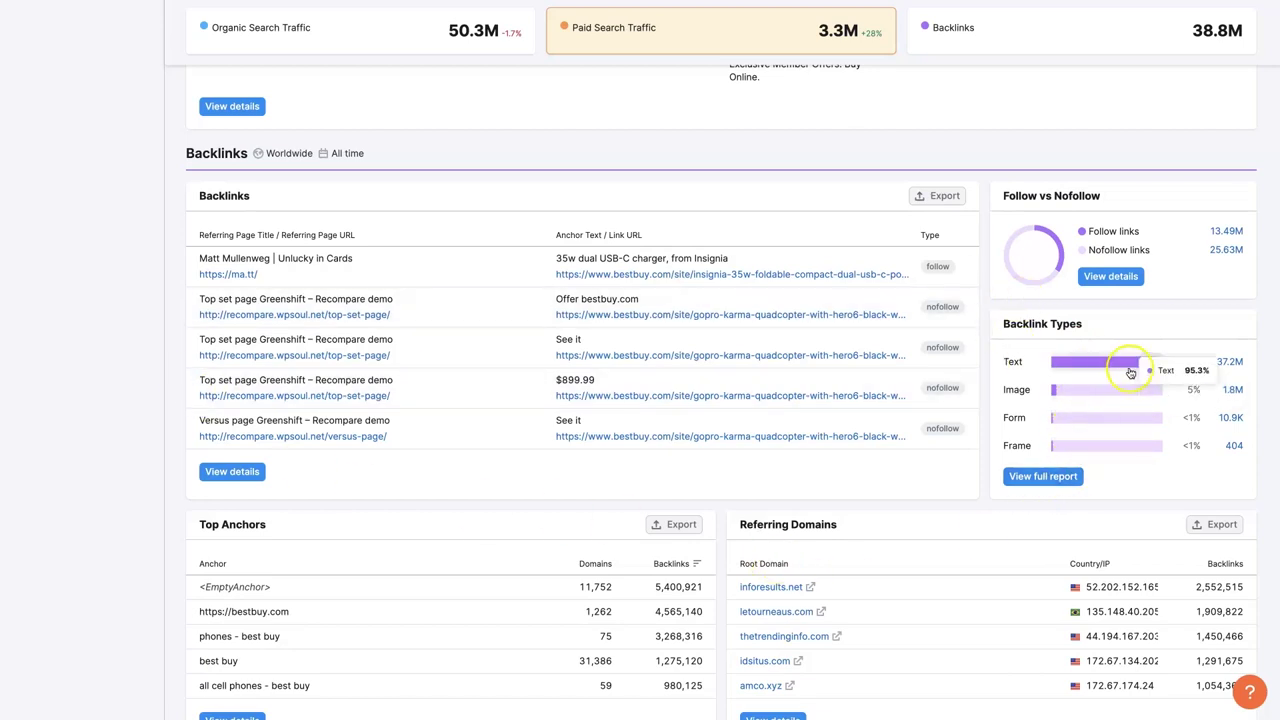
{"action": "scroll", "coordinate": [186, 450], "scroll_direction": "down", "scroll_amount": 4}
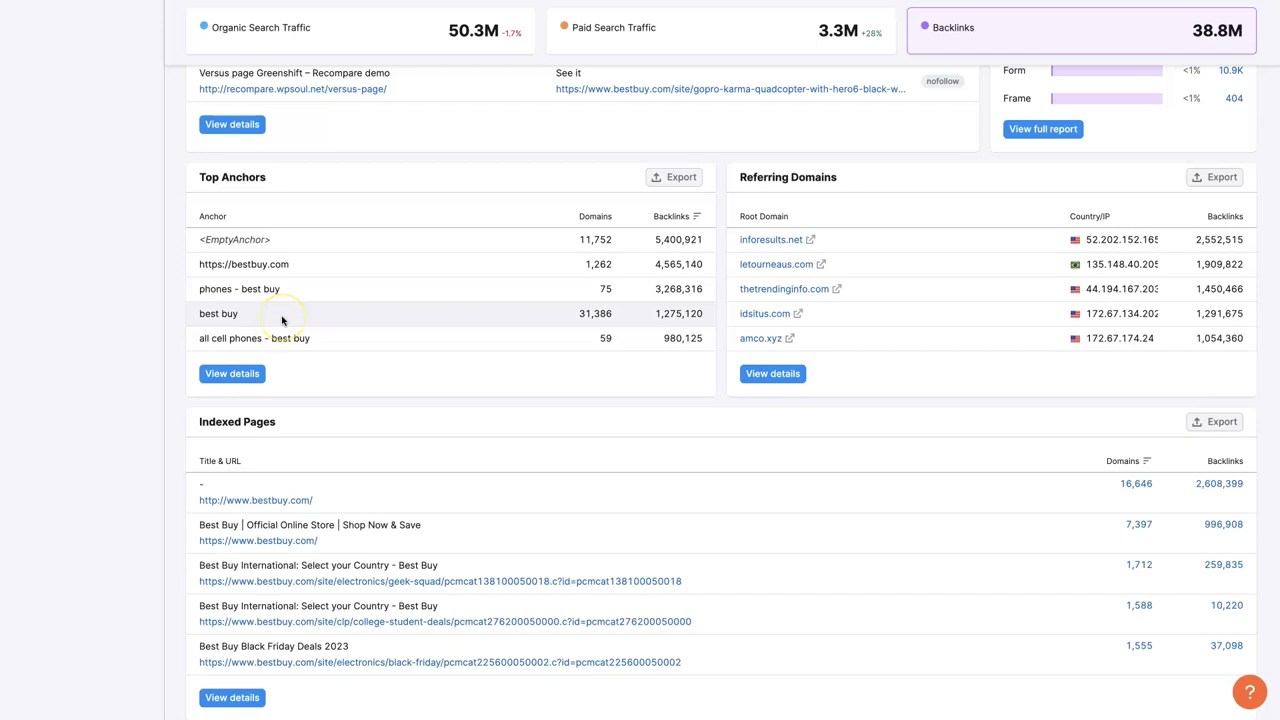
{"action": "left_click_drag", "start_coordinate": [195, 316], "coordinate": [323, 320]}
{"action": "left_click", "coordinate": [628, 398]}
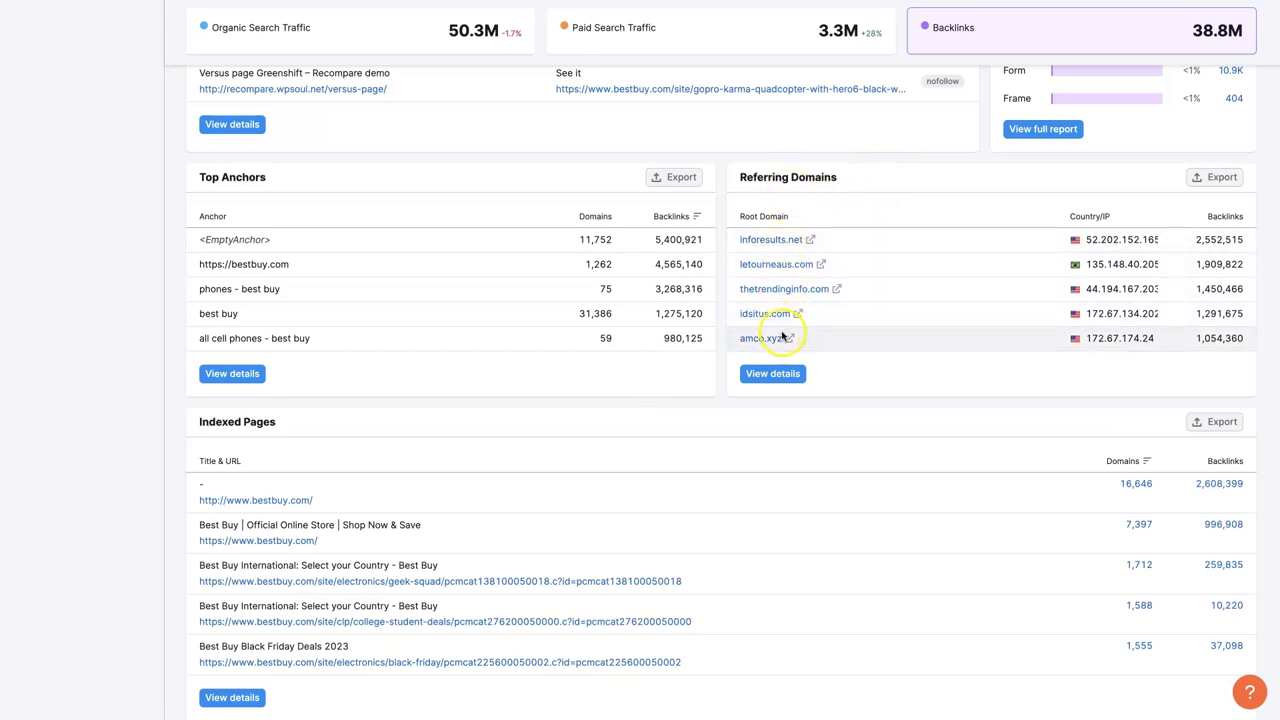
Review the referring domains and indexed pages of bestbuy.com, and return to the summary metrics at the start of the Domain Overview
{"action": "scroll", "coordinate": [1034, 383], "scroll_direction": "down", "scroll_amount": 3}
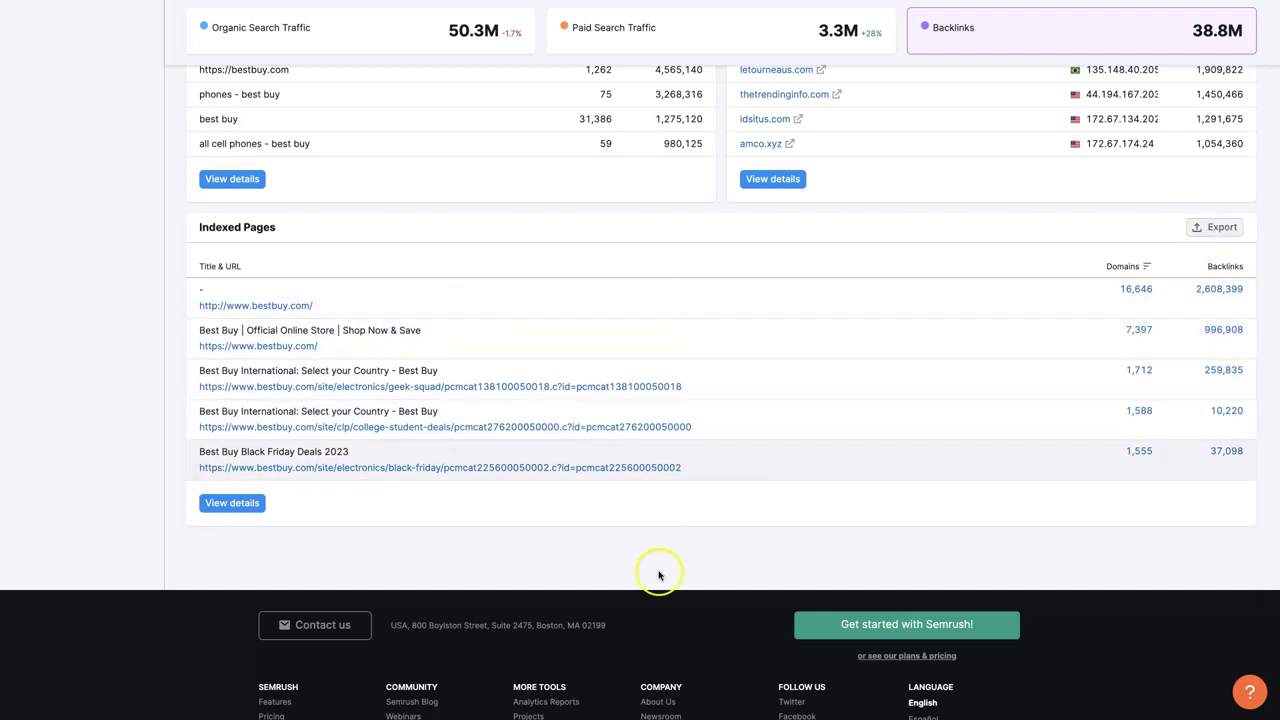
{"action": "scroll", "coordinate": [720, 507], "scroll_direction": "up", "scroll_amount": 2}
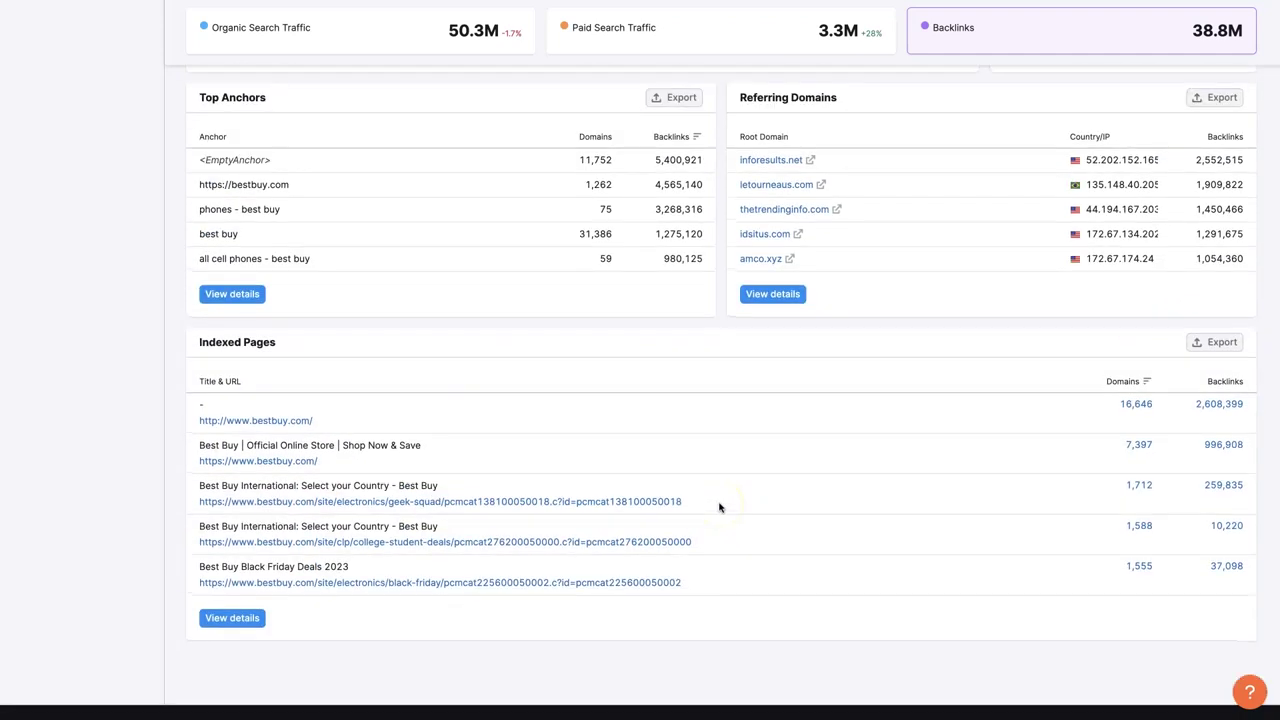
{"action": "scroll", "coordinate": [719, 507], "scroll_direction": "up", "scroll_amount": 20}
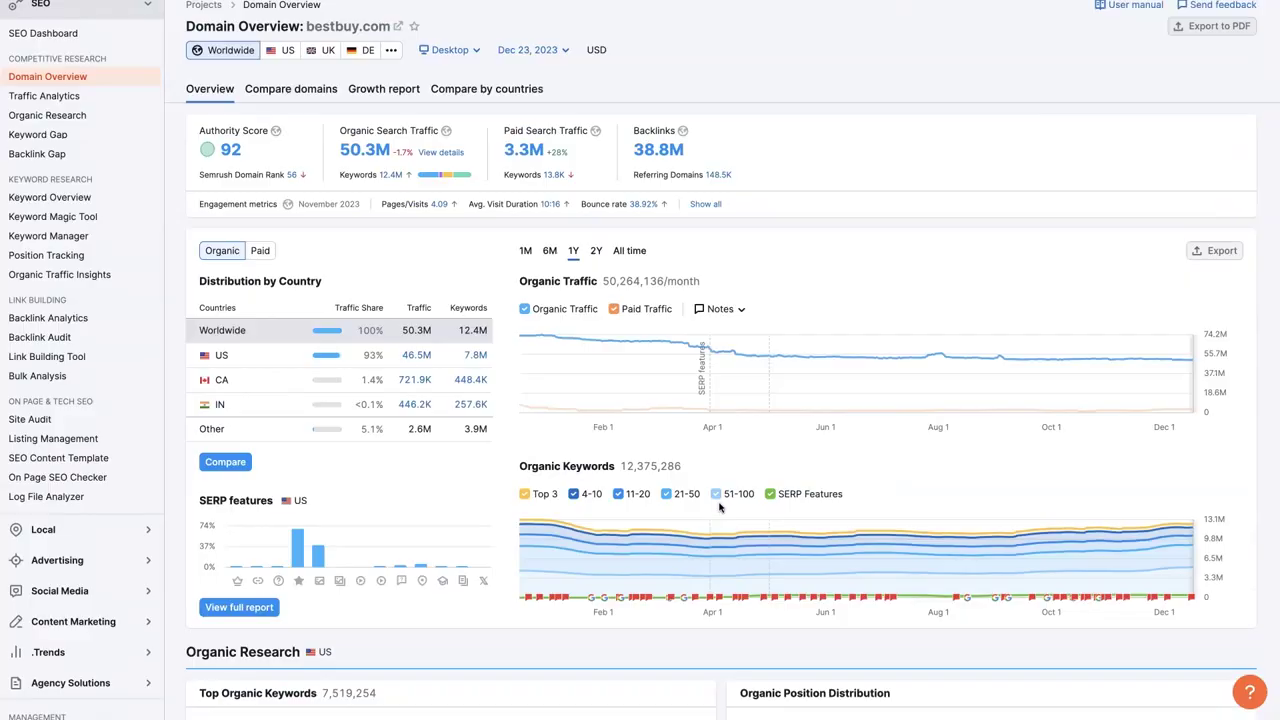
{"action": "scroll", "coordinate": [719, 507], "scroll_direction": "up", "scroll_amount": 1}
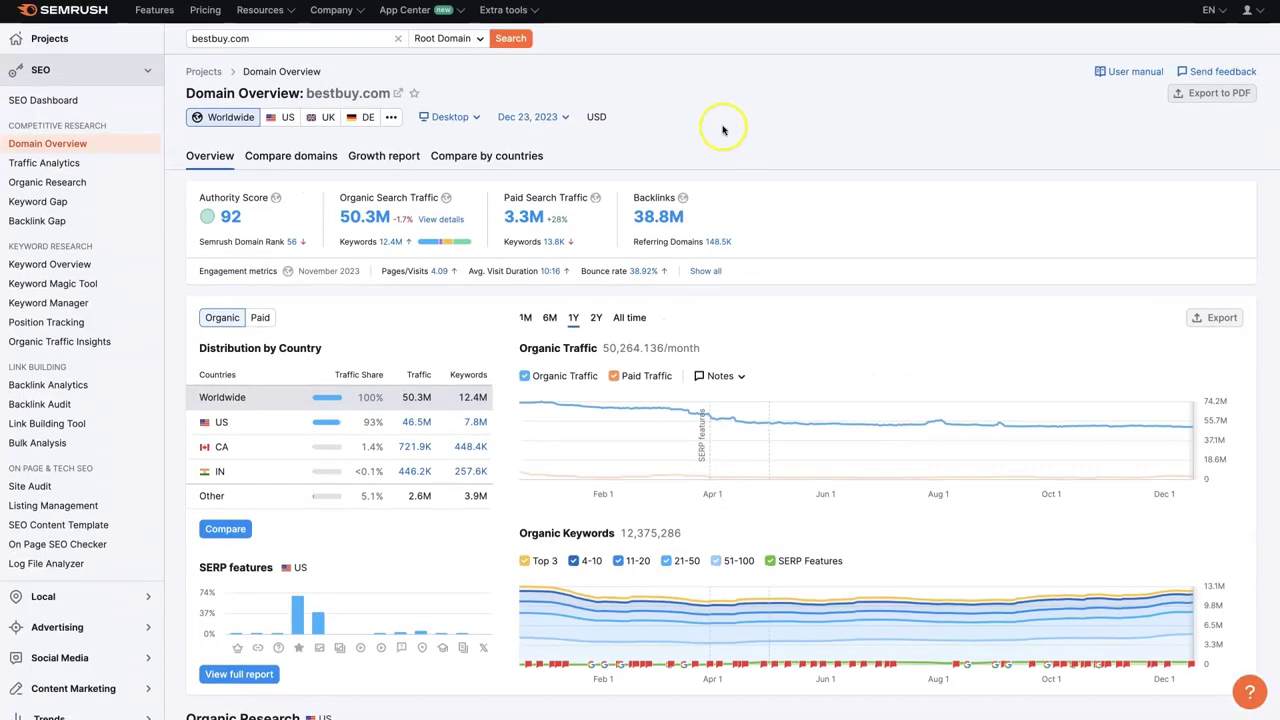